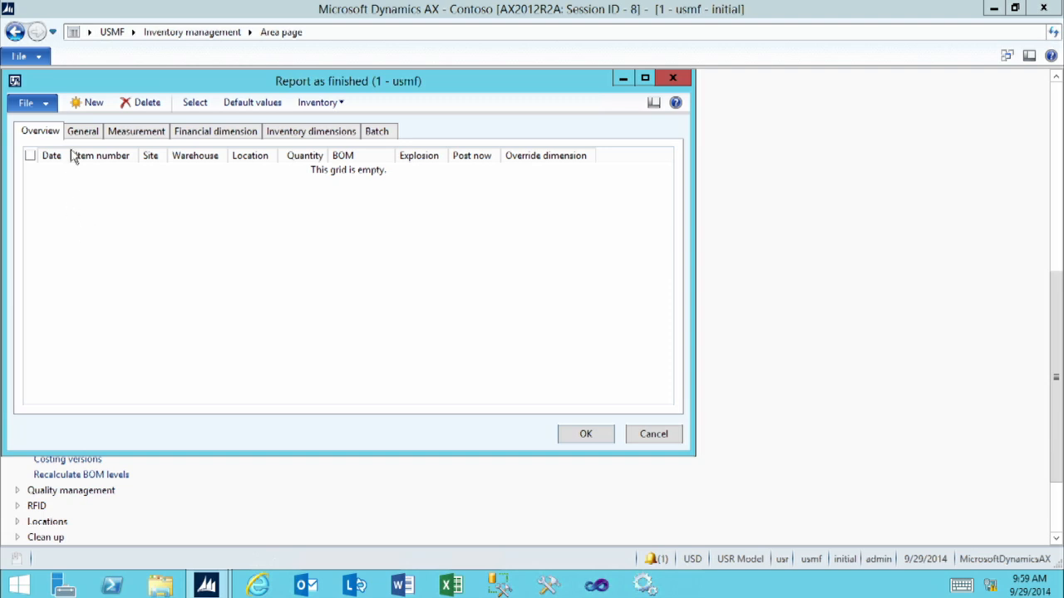
Add a new report-as-finished line for item number 1400
click(91, 104)
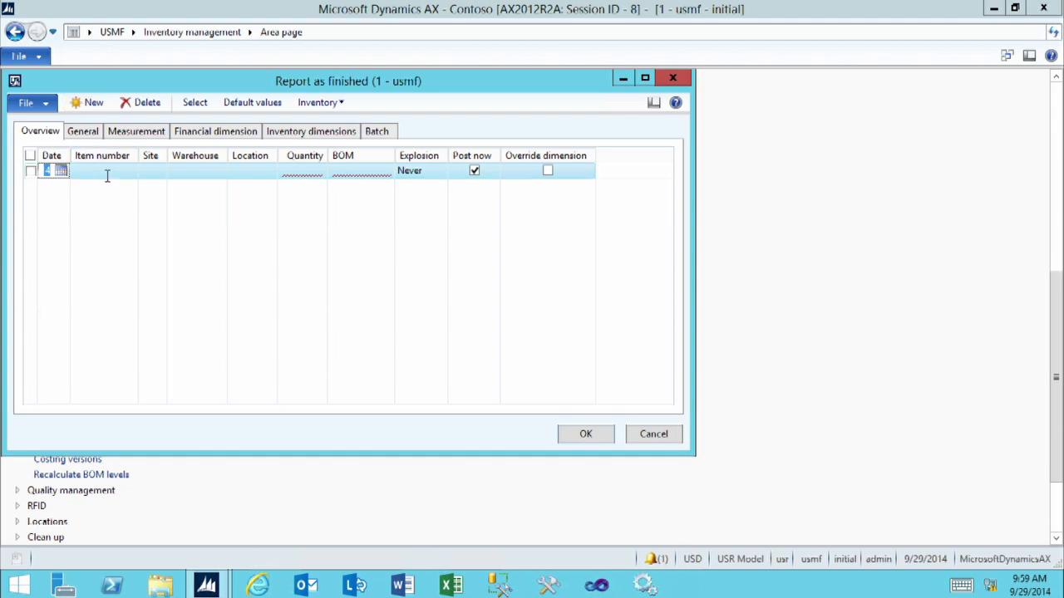
click(107, 172)
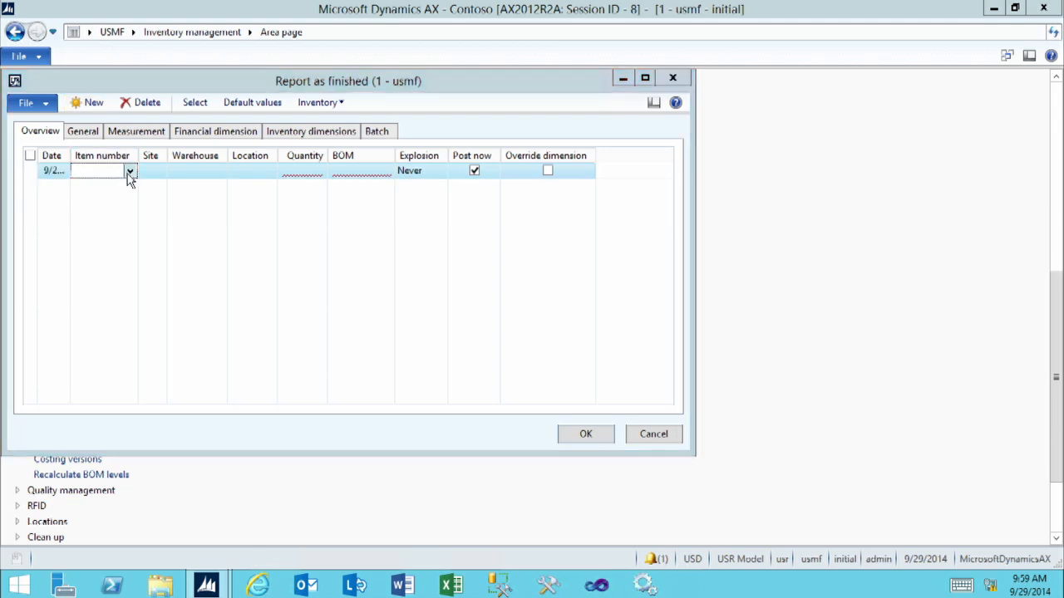
click(130, 171)
click(114, 254)
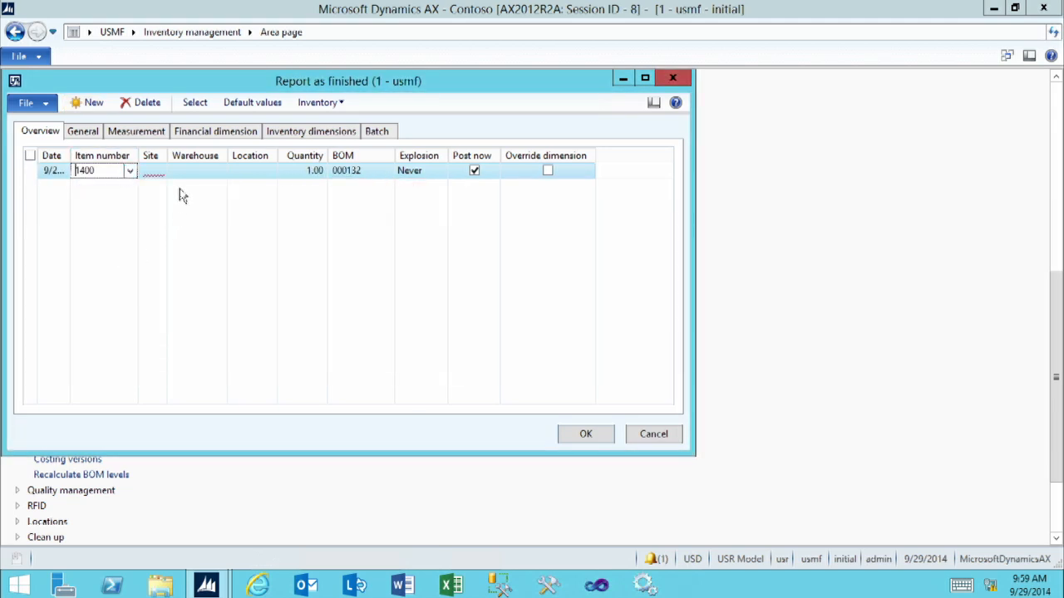
Fill in the item 1400 line with site 1, warehouse 11 and a quantity of 5
click(153, 172)
click(159, 172)
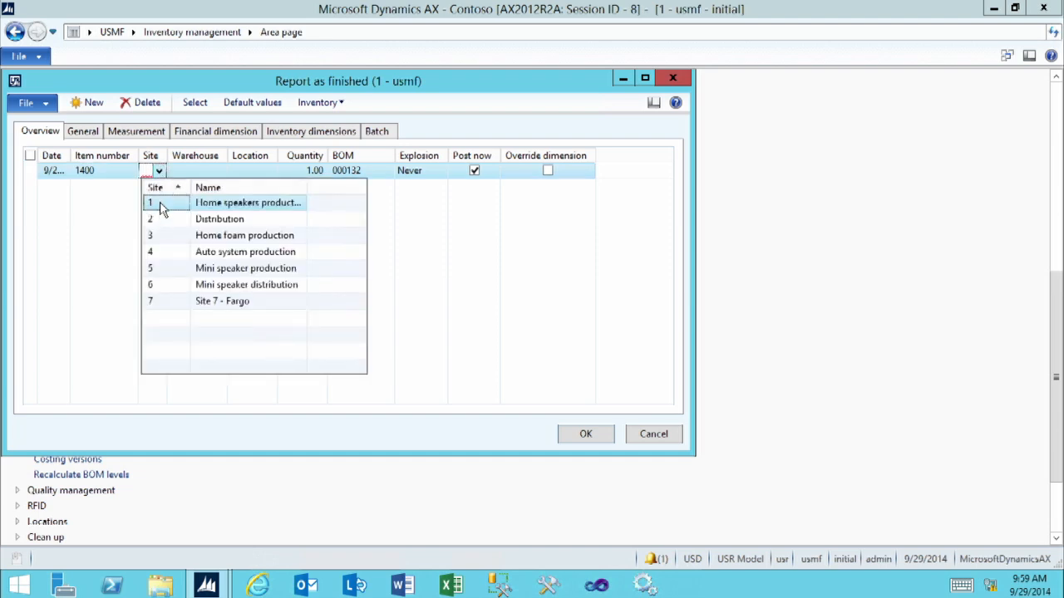
click(160, 205)
key(Tab)
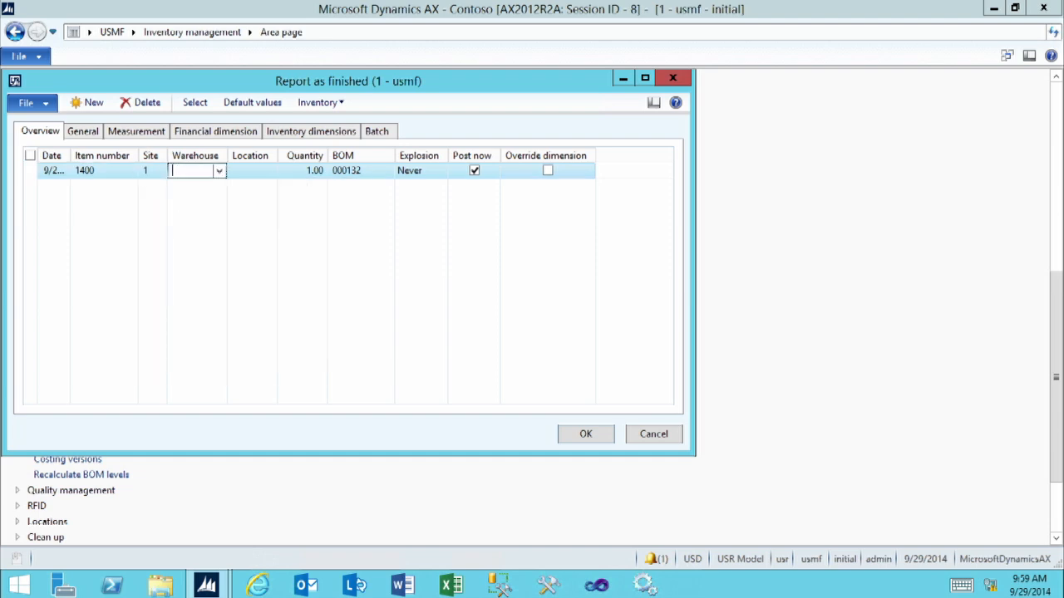
text(11)
key(Tab)
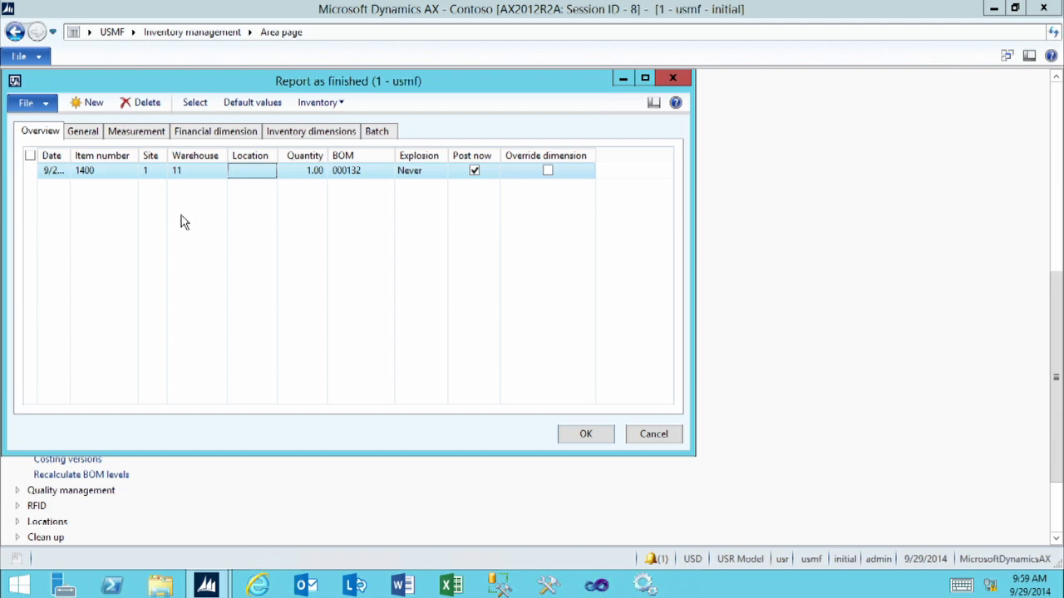
key(Tab)
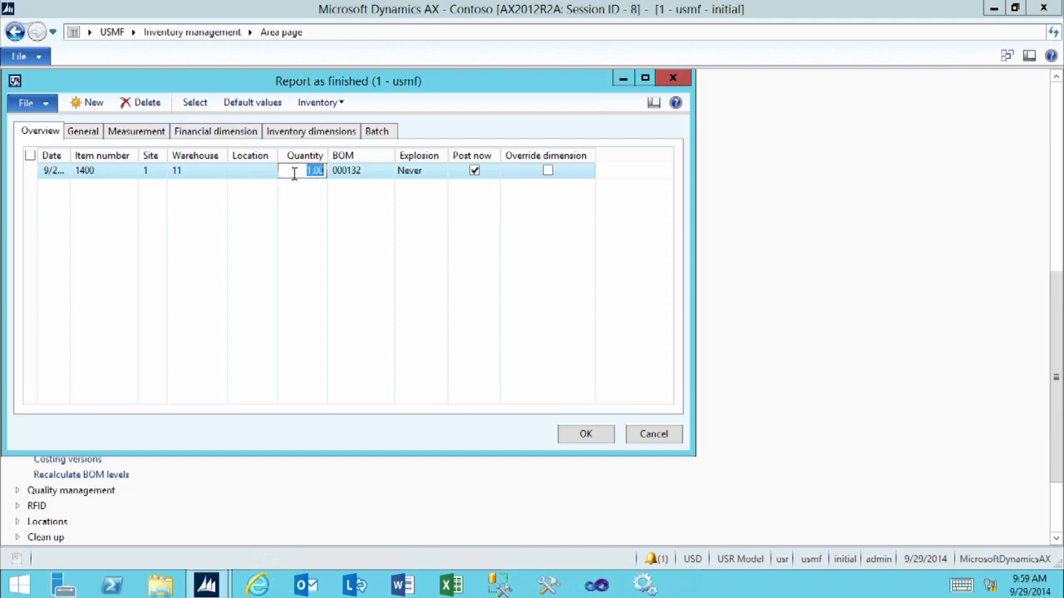
text(5)
key(Tab)
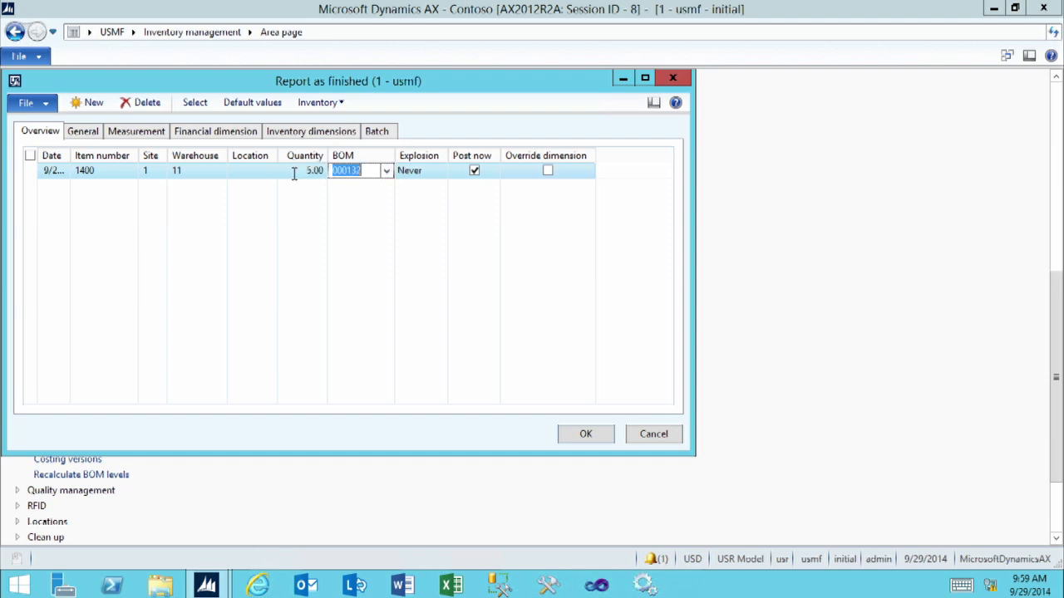
Review the Explosion options for the item 1400 line and turn off Post now
click(431, 170)
click(442, 172)
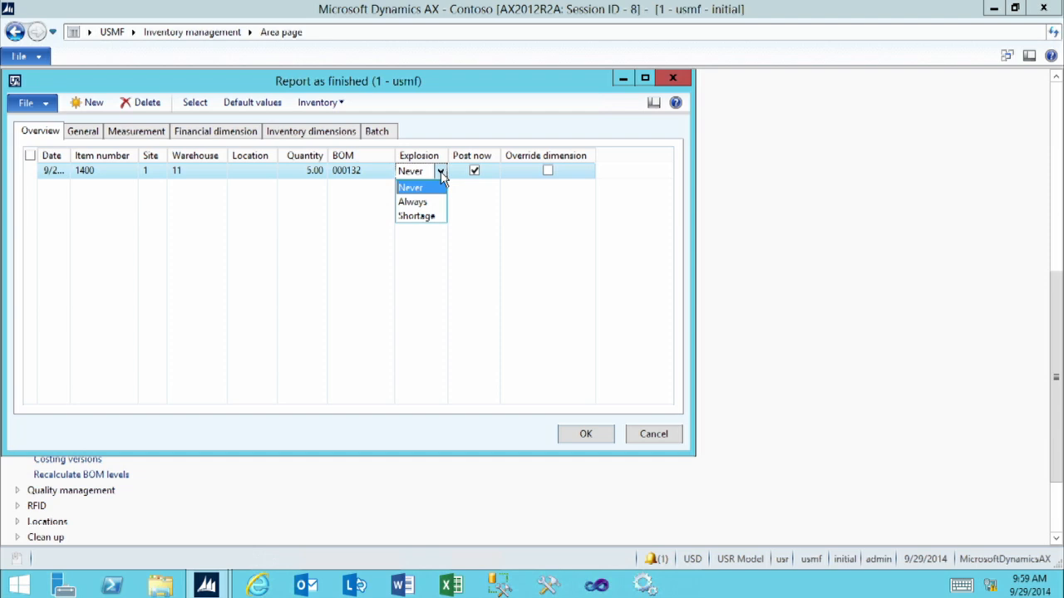
click(476, 179)
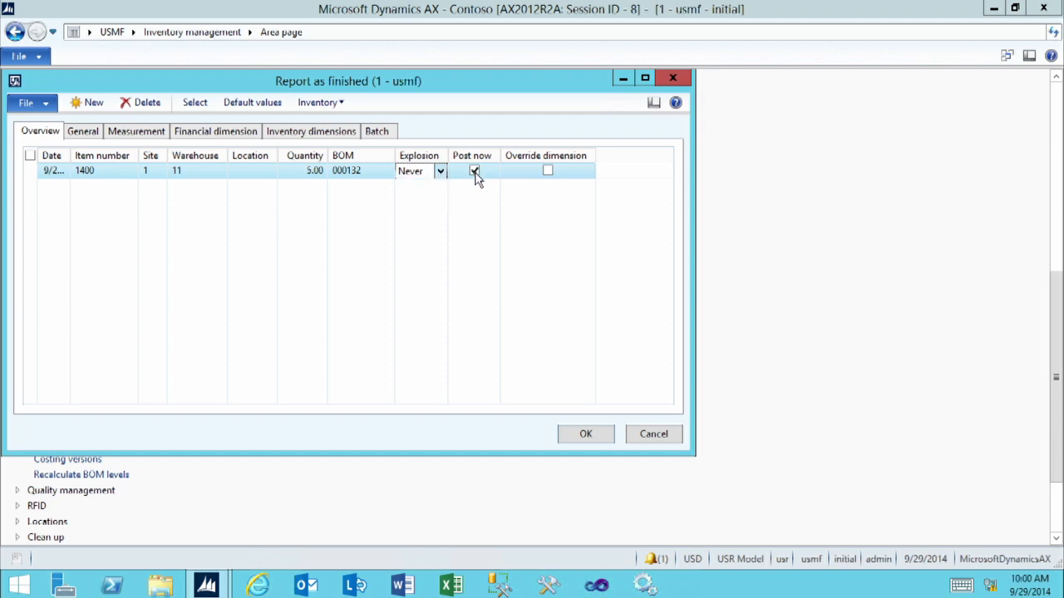
click(476, 178)
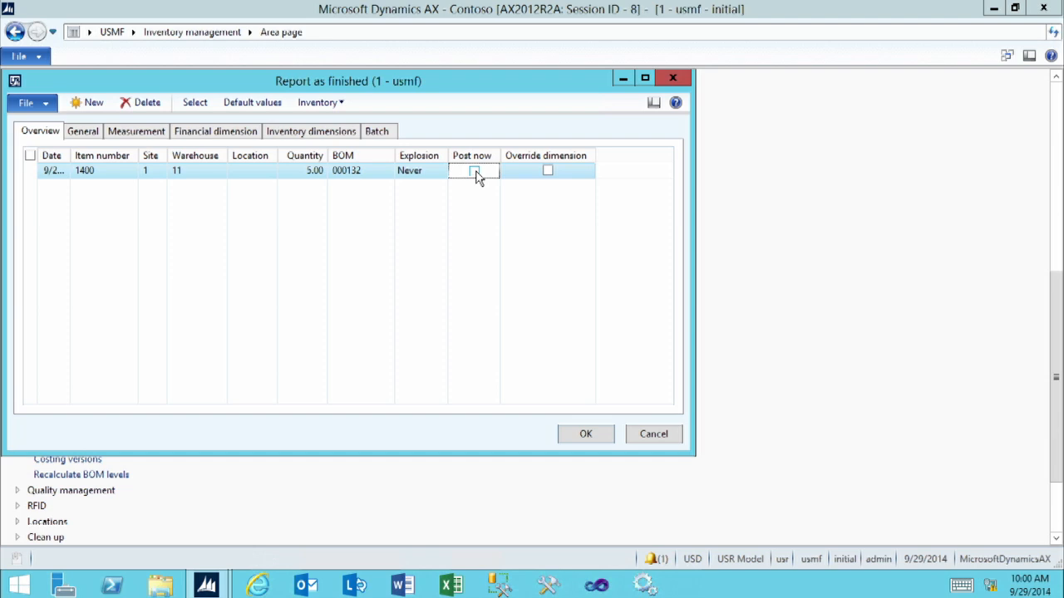
Set the Configuration inventory dimension of the item 1400 line to Standard
click(318, 106)
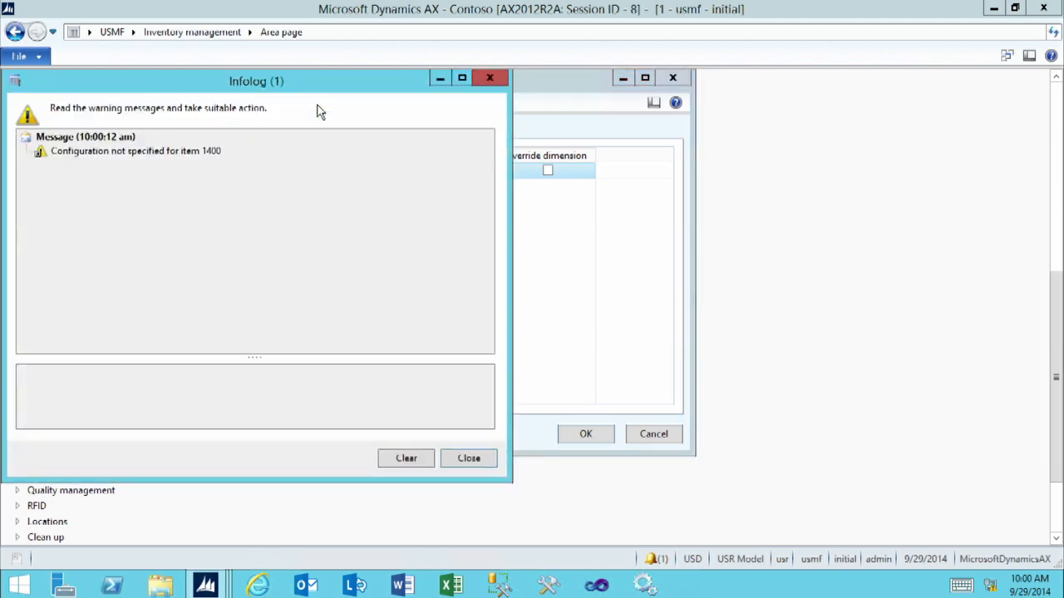
click(465, 459)
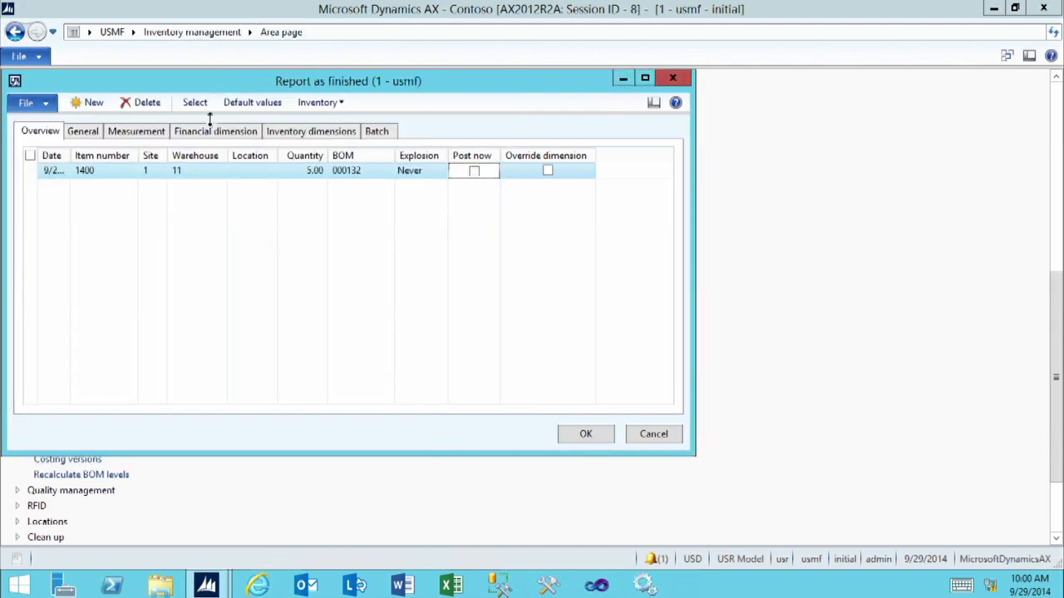
click(297, 136)
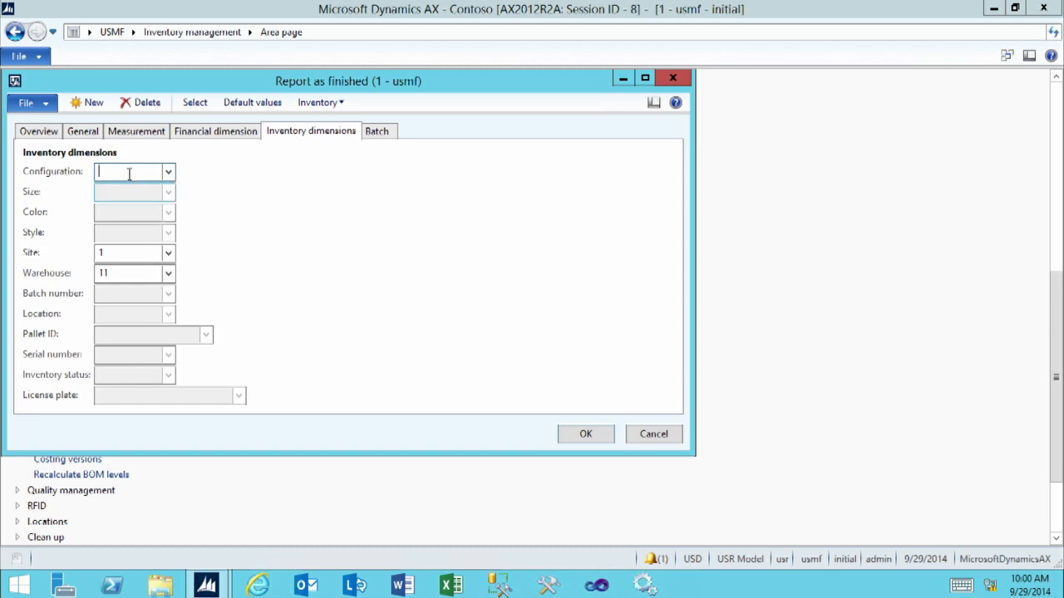
click(168, 173)
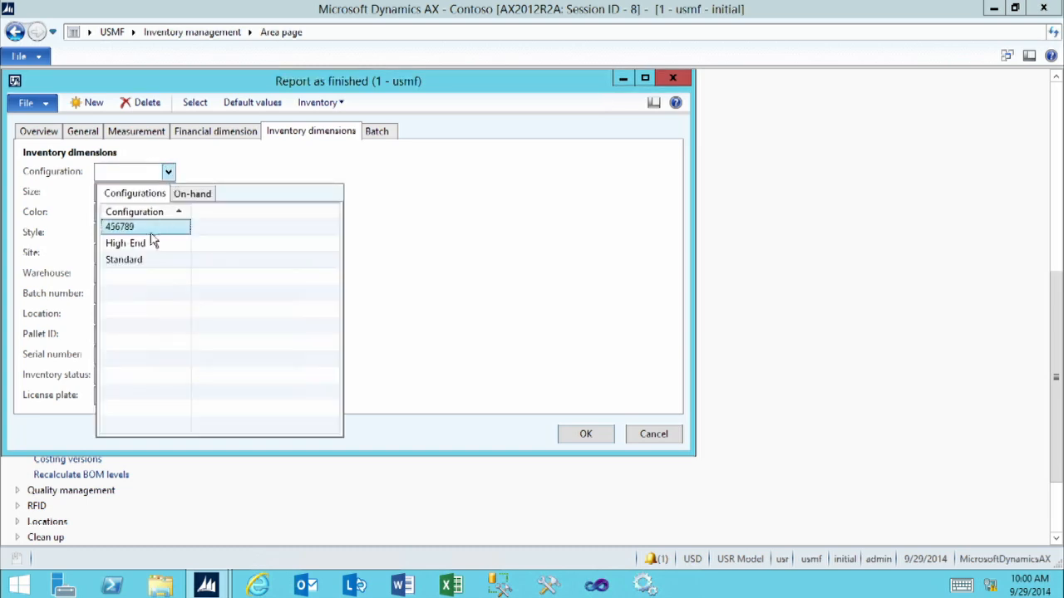
click(140, 268)
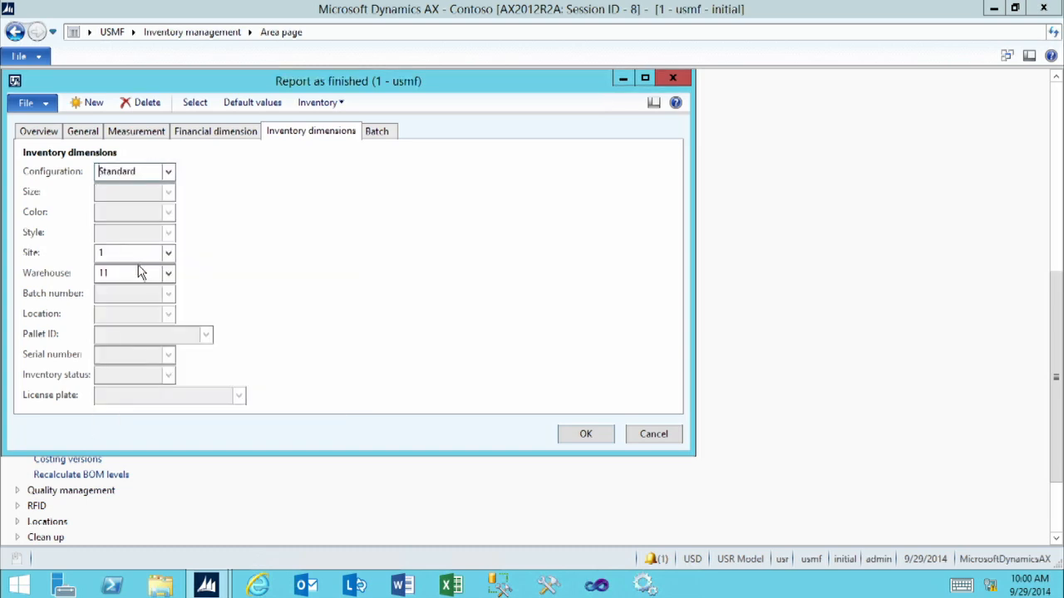
key(Tab)
Add Configuration to the displayed inventory dimensions and return to the overview of the lines
click(322, 106)
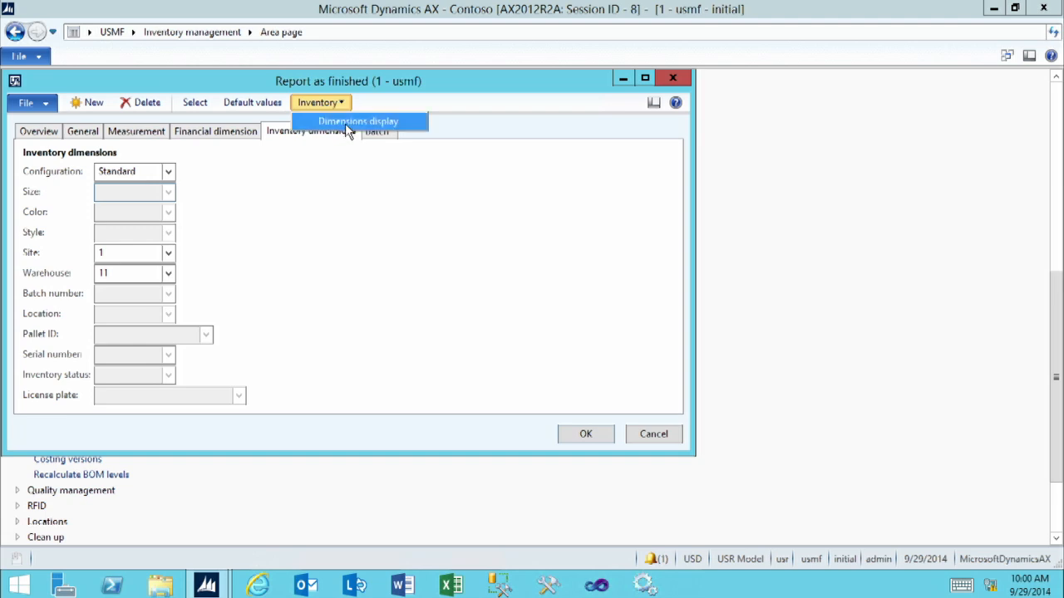
click(344, 123)
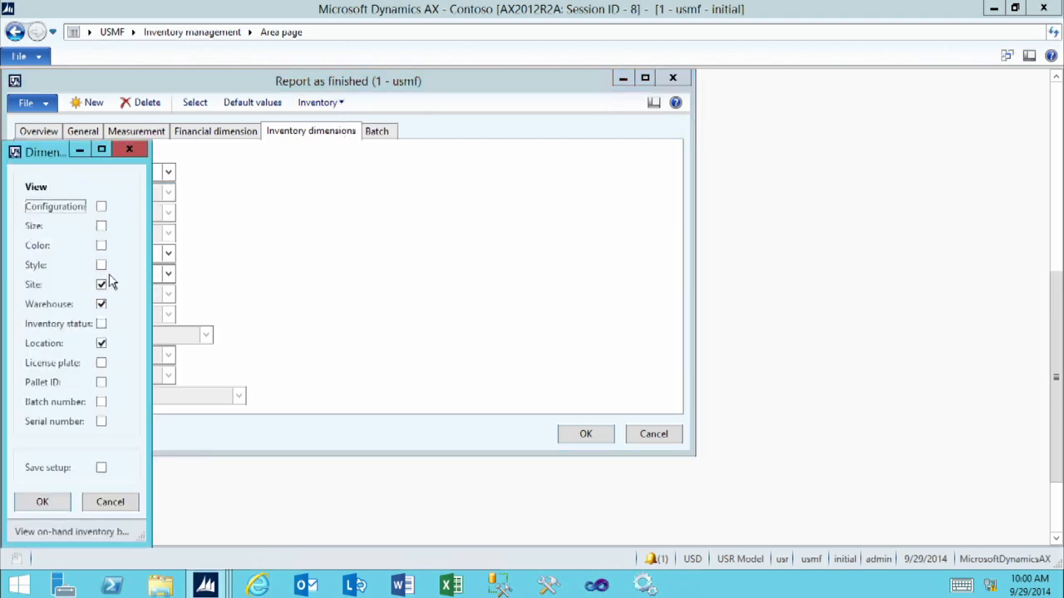
click(100, 207)
click(48, 503)
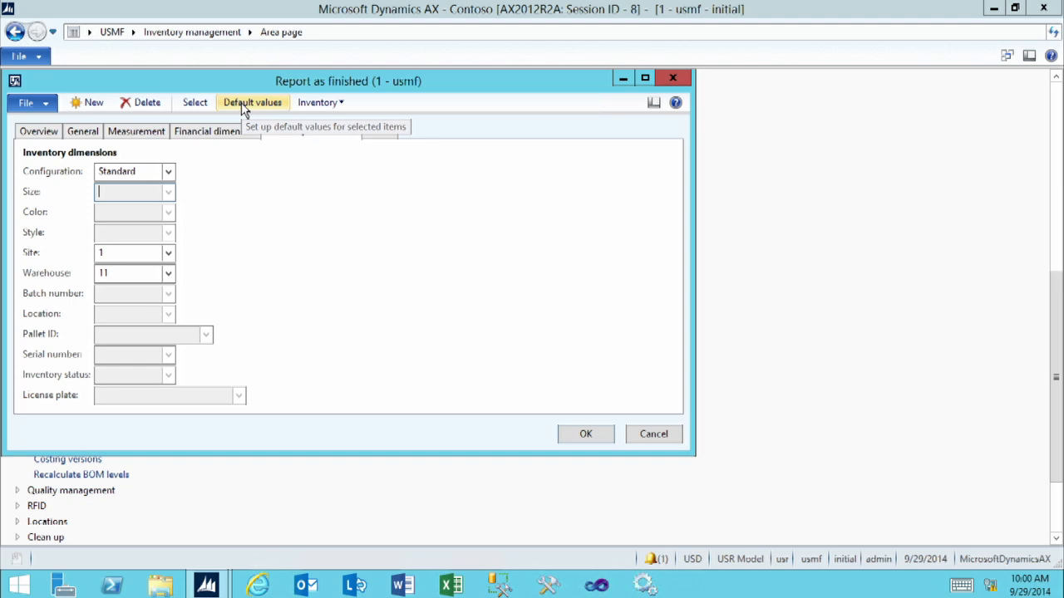
click(43, 133)
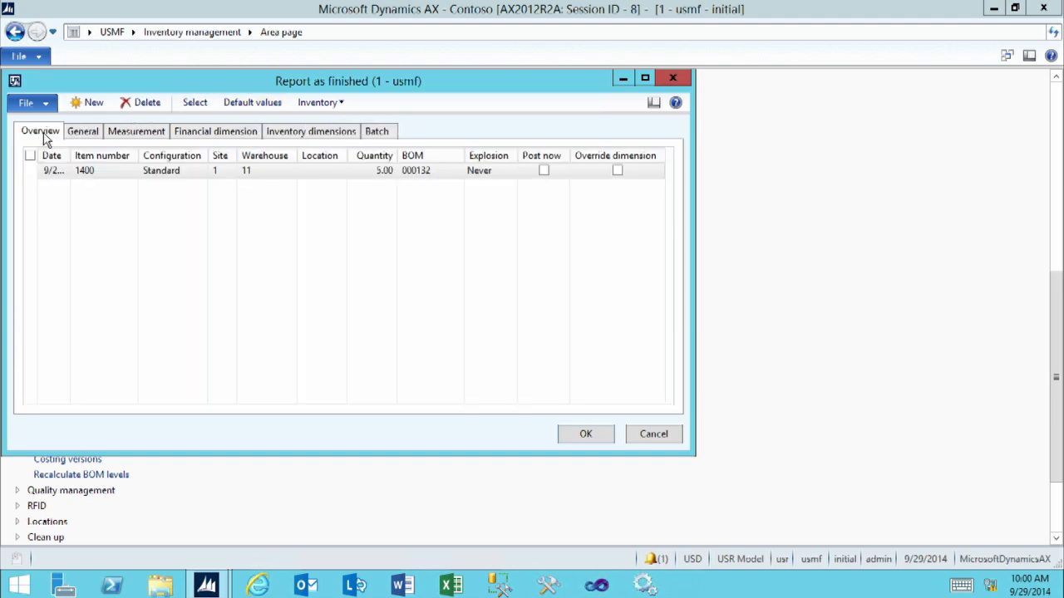
Examine the item selection query's range criteria for reporting as finished, and cancel it without changes
click(194, 103)
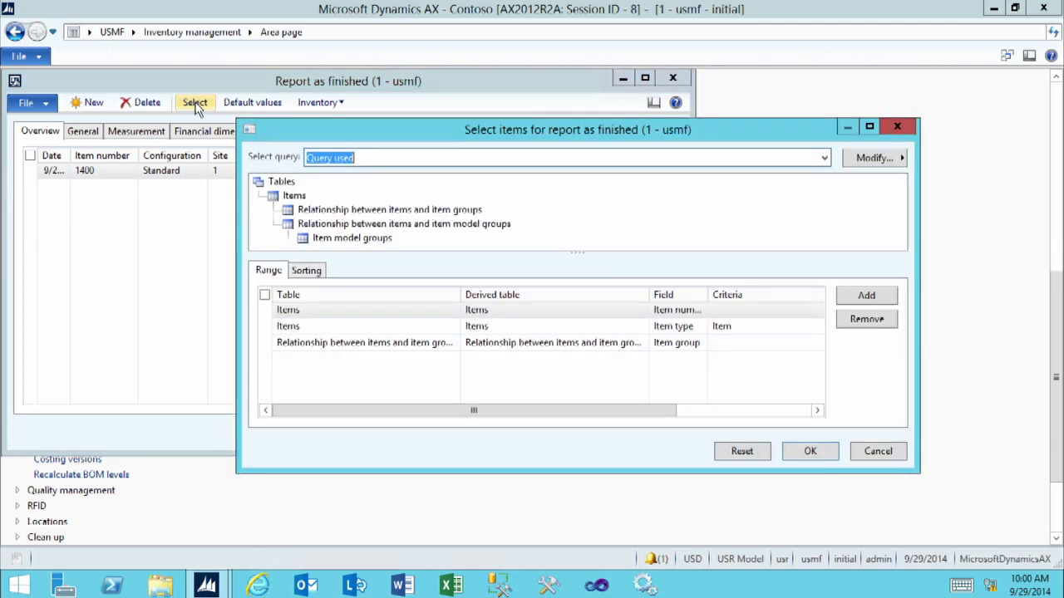
click(721, 309)
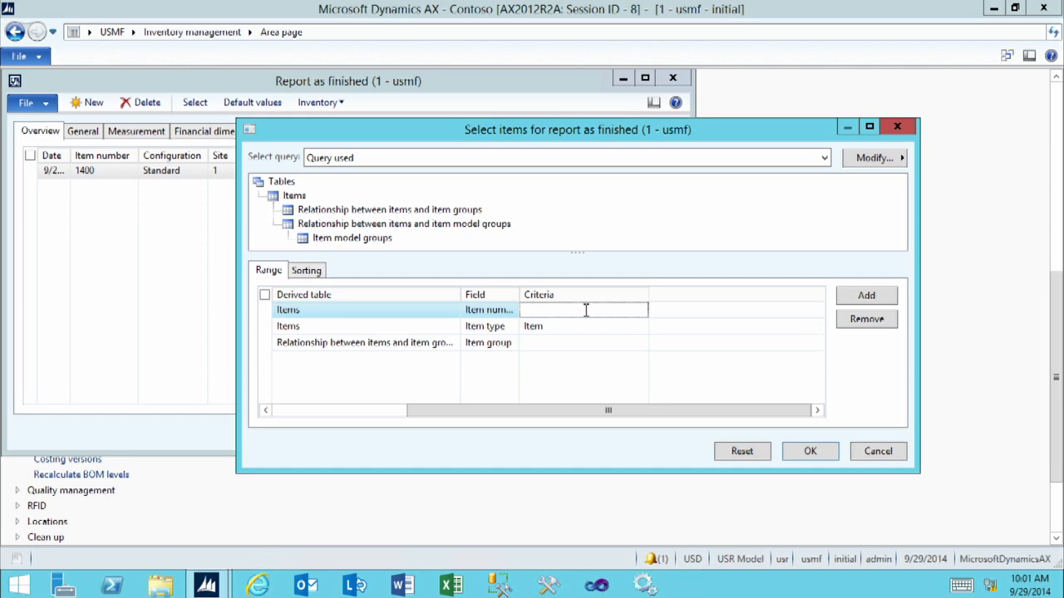
click(542, 310)
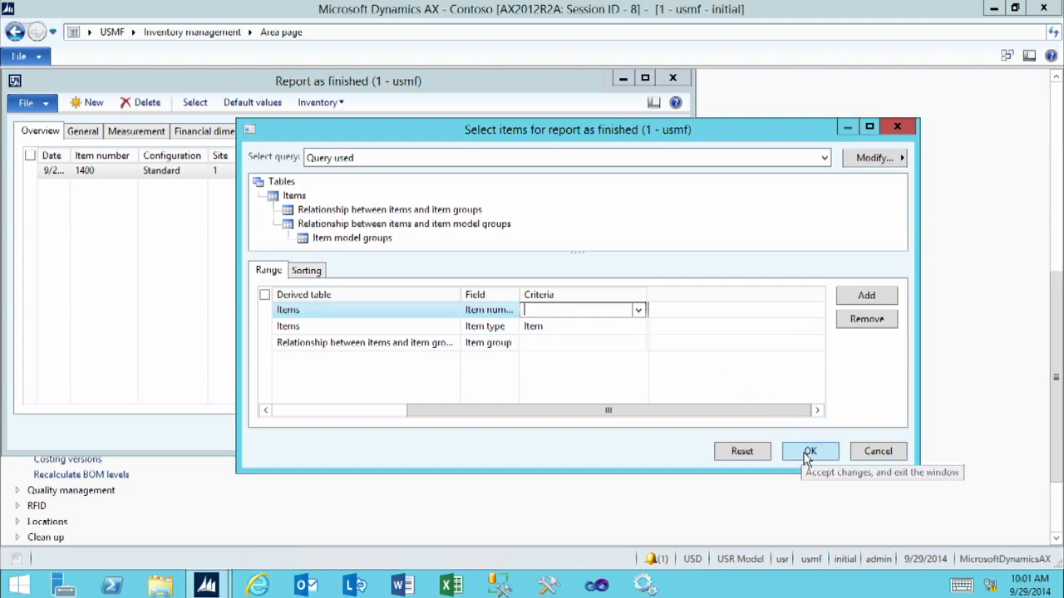
click(873, 455)
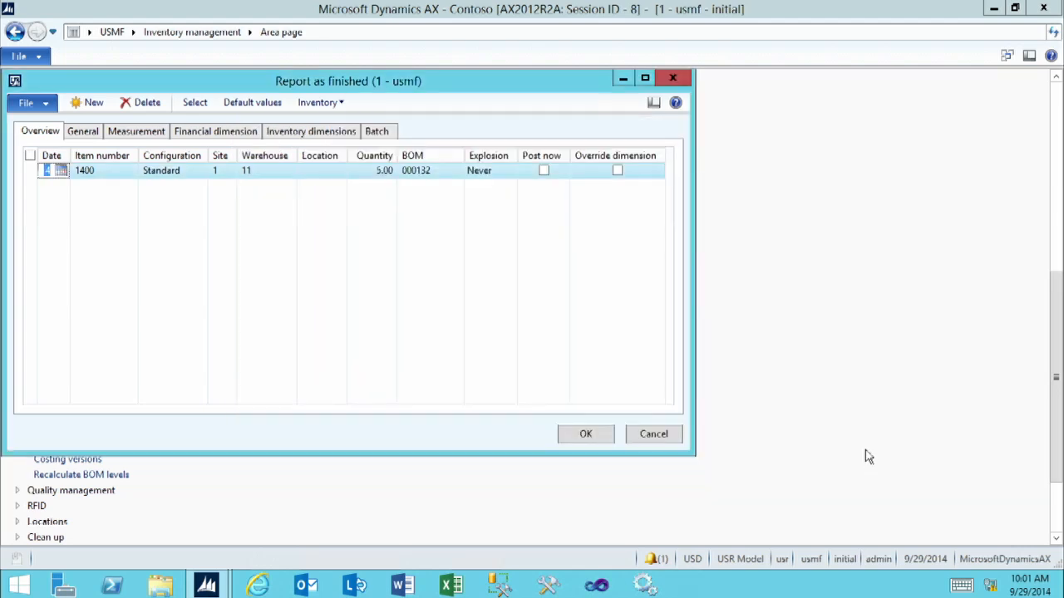
Set the item 1400 line's Explosion to Always and submit the report as finished
click(501, 172)
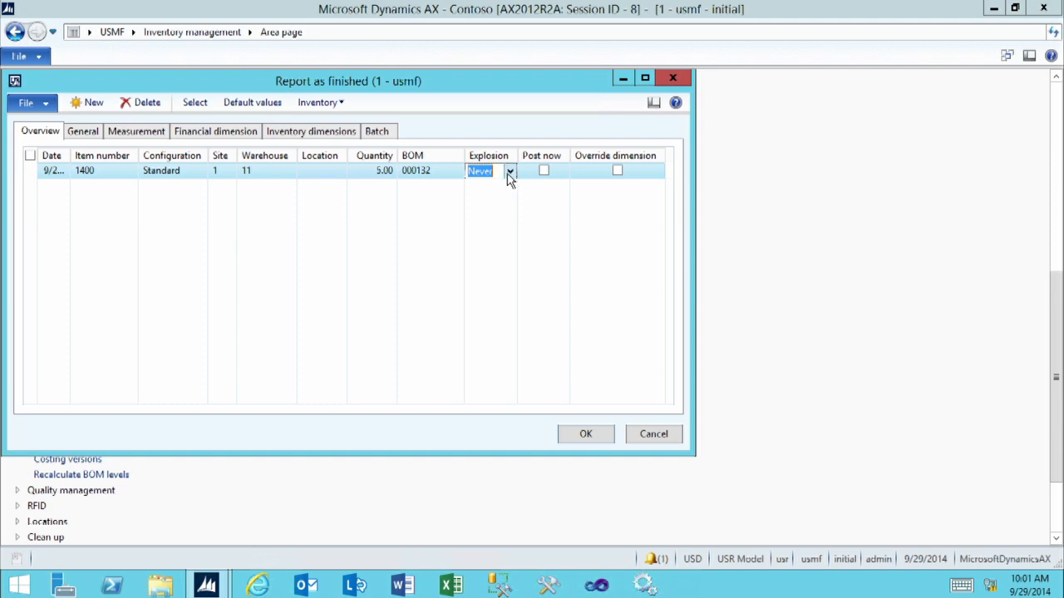
click(510, 172)
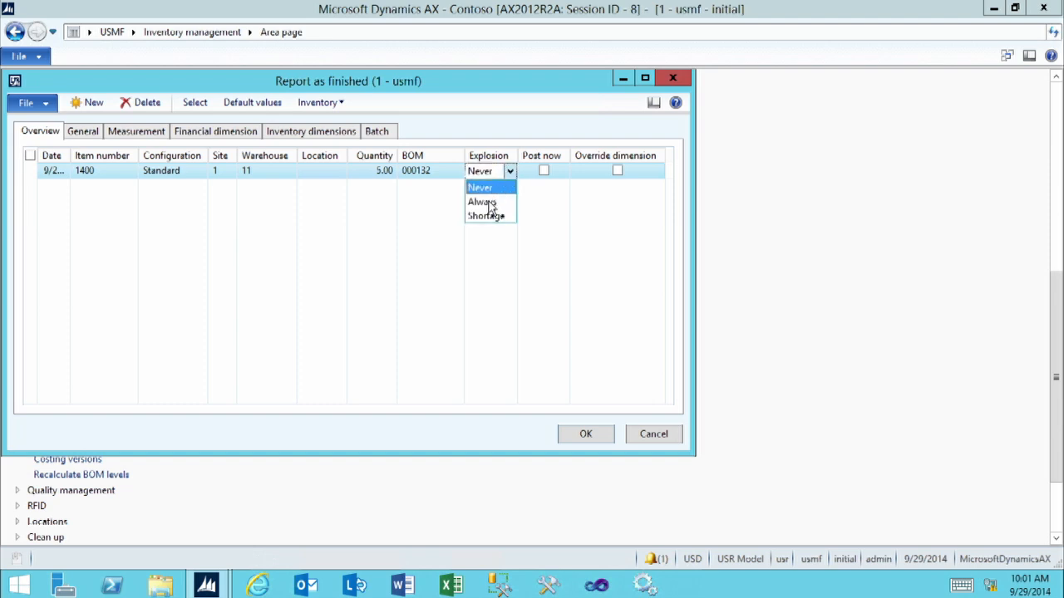
click(488, 204)
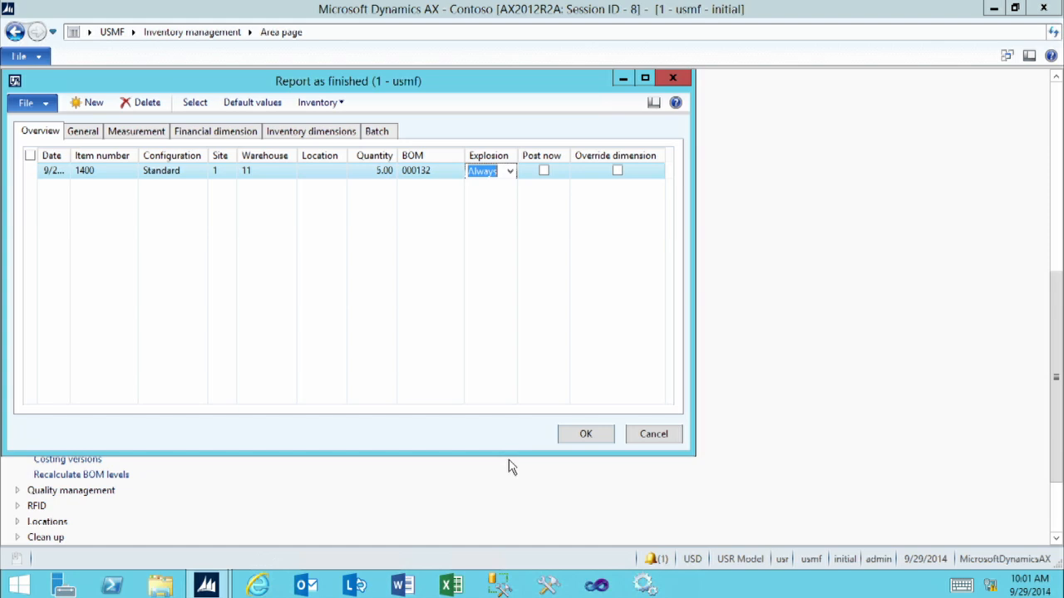
click(596, 438)
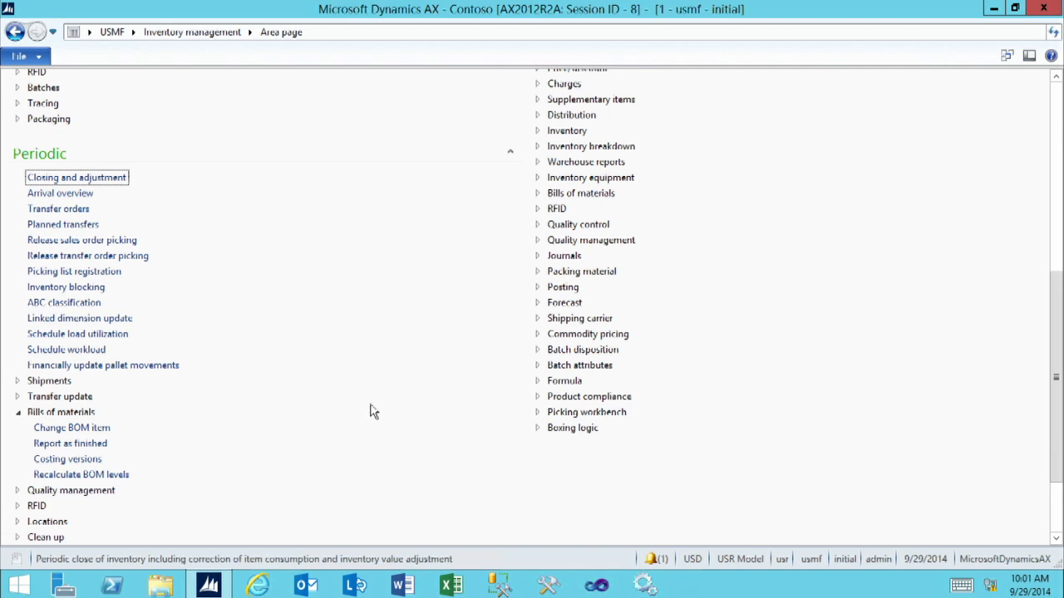
Open the lines of journal 00102 (Inventory BOM journal) from the bills of materials item transaction journals
scroll(375, 415, up, 5)
scroll(376, 416, up, 6)
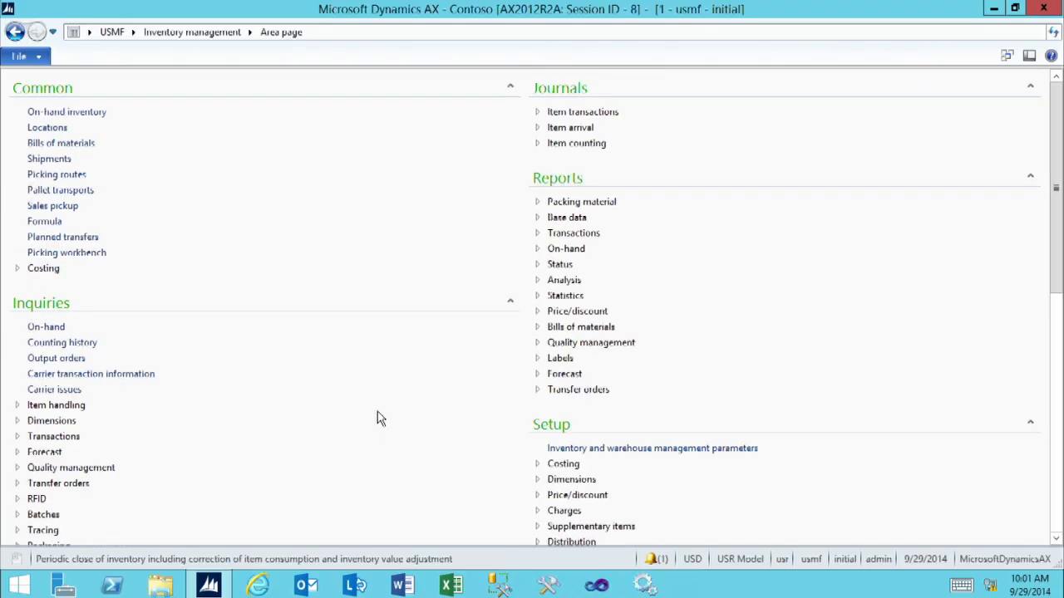
click(537, 112)
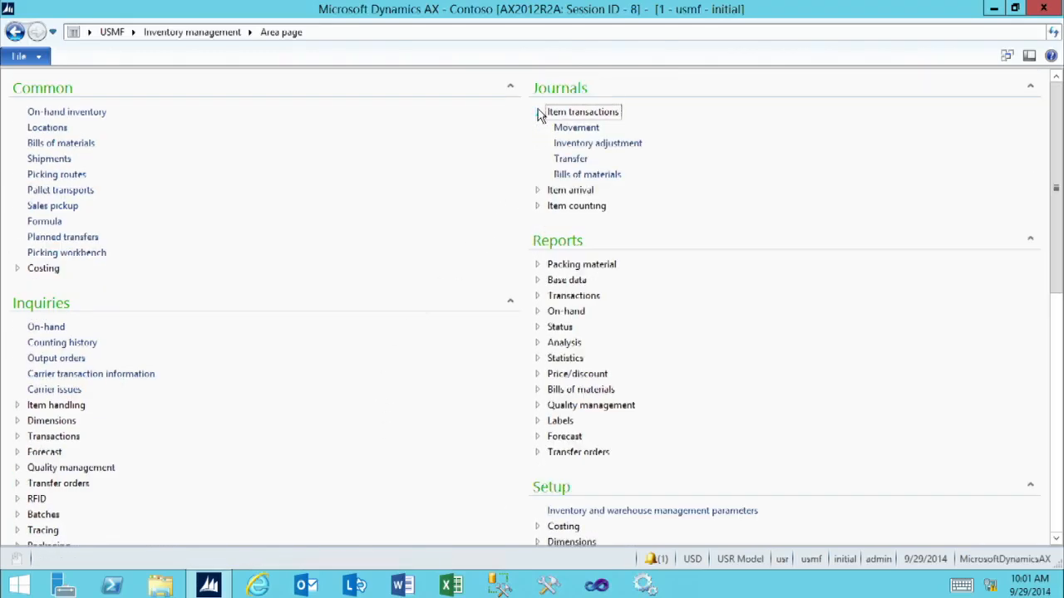
click(584, 175)
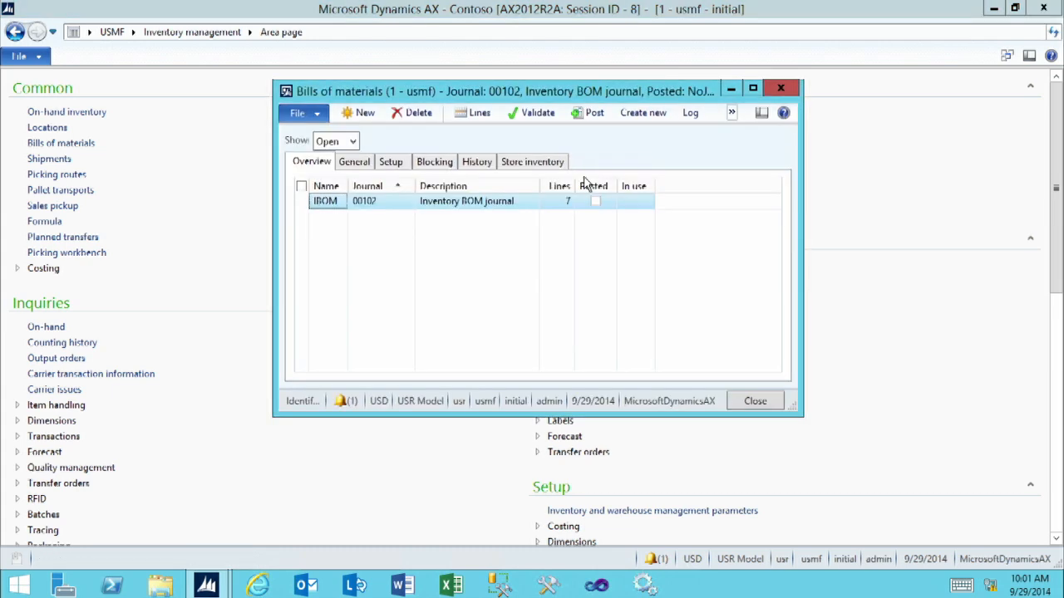
click(527, 202)
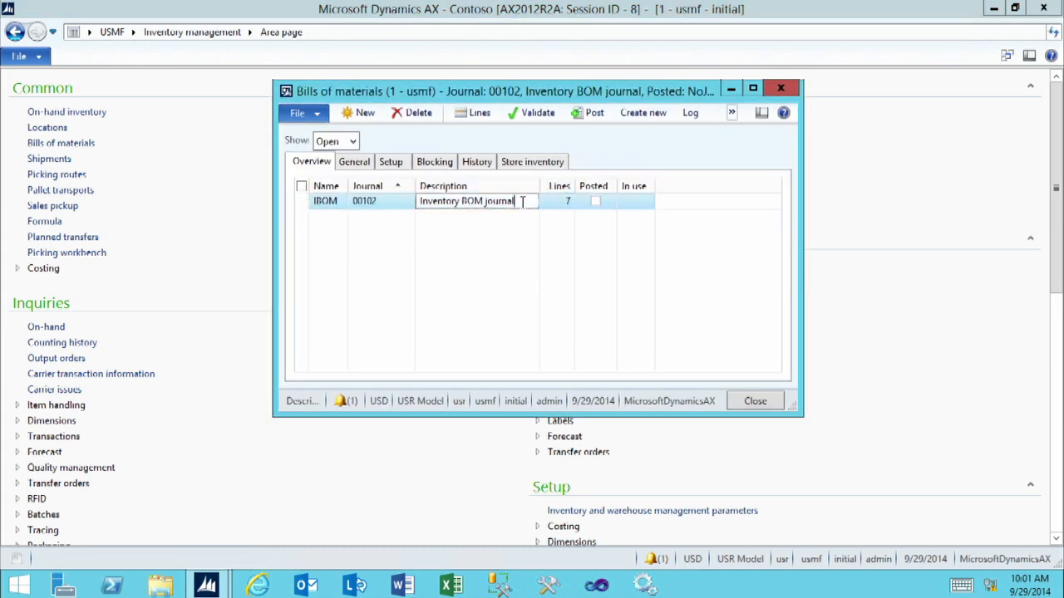
click(477, 113)
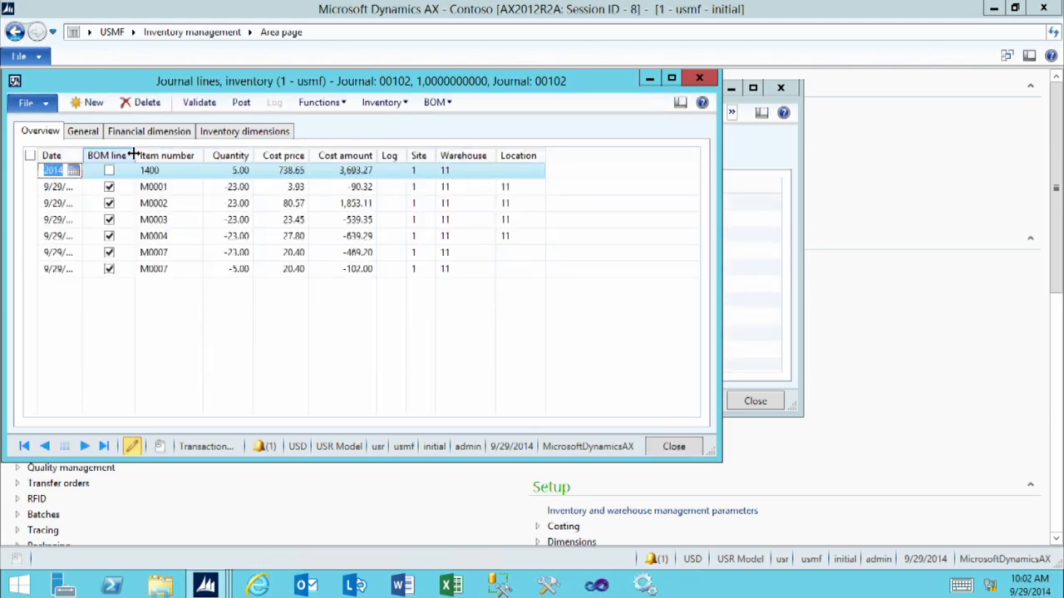
Widen the BOM line column and inspect the journal lines for items 1400 and M0001
drag(133, 155, 168, 155)
click(199, 176)
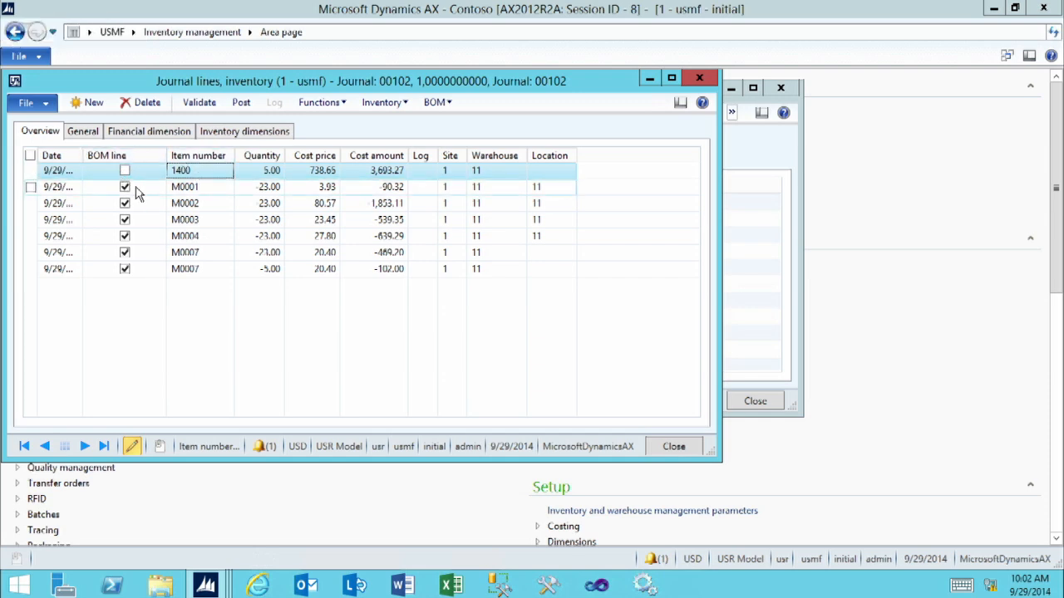
click(191, 188)
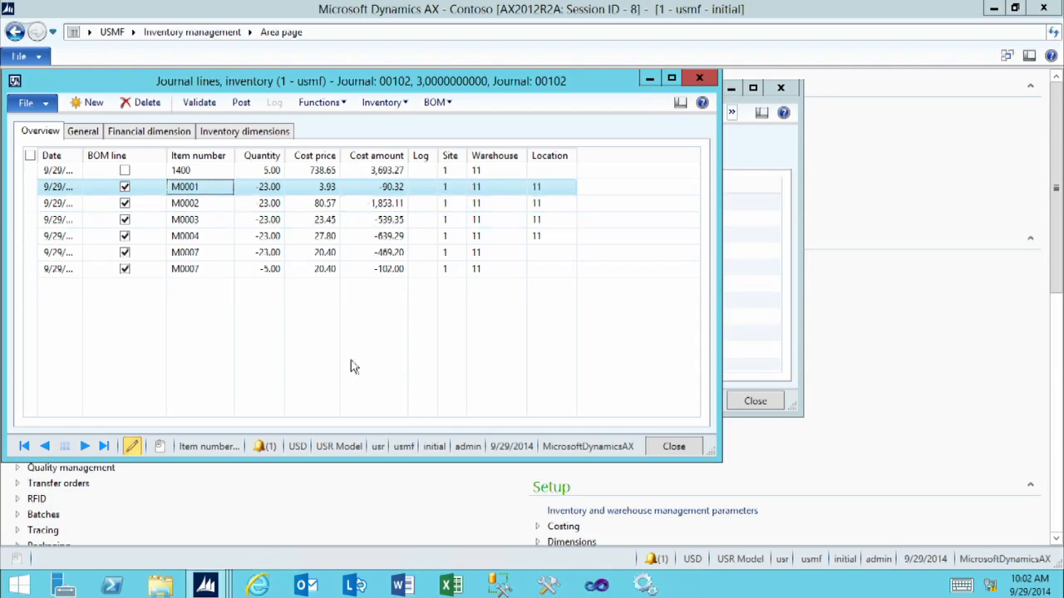
Validate inventory journal 00102
click(204, 103)
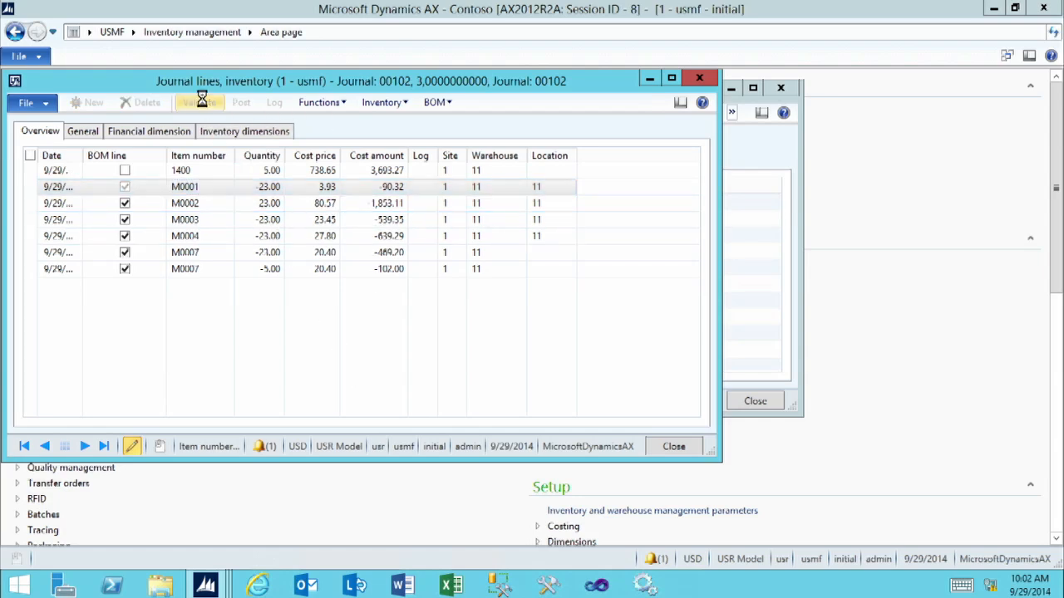
click(356, 298)
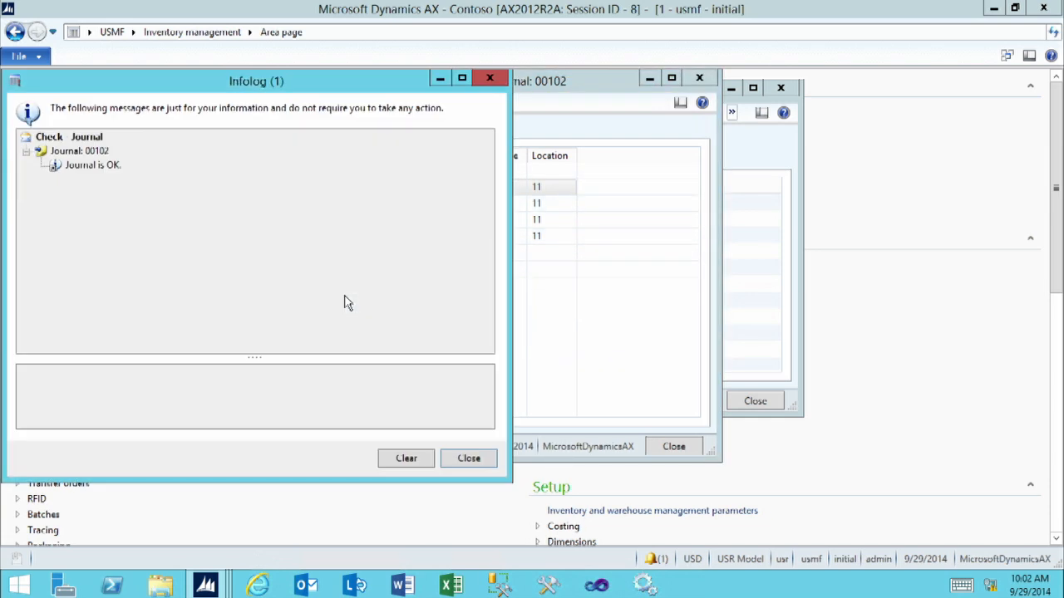
click(468, 459)
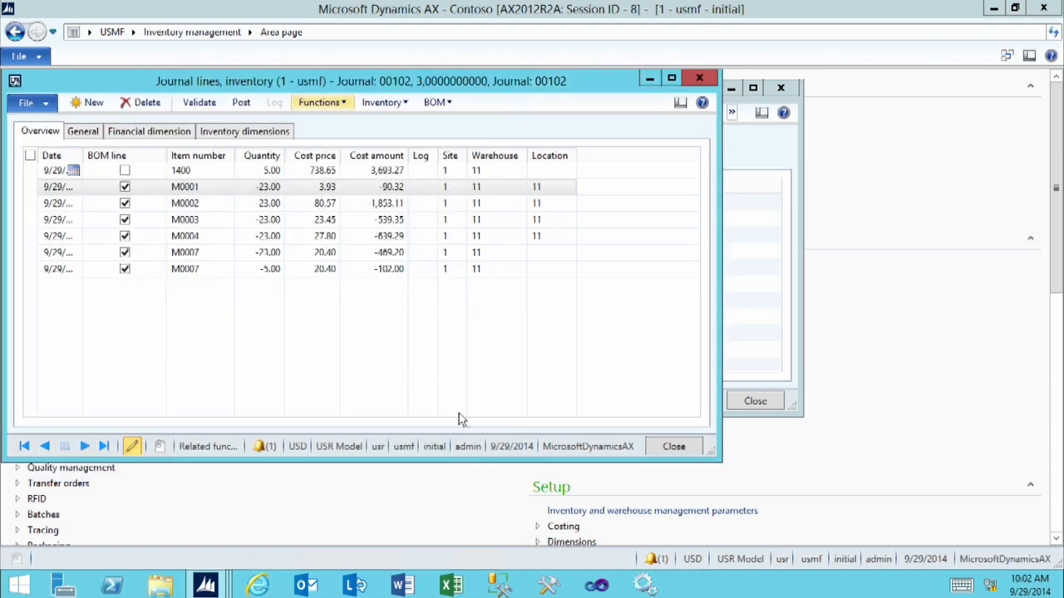
Post journal 00102 without transferring posting errors to a new journal, and close its lines and the journal list
click(242, 103)
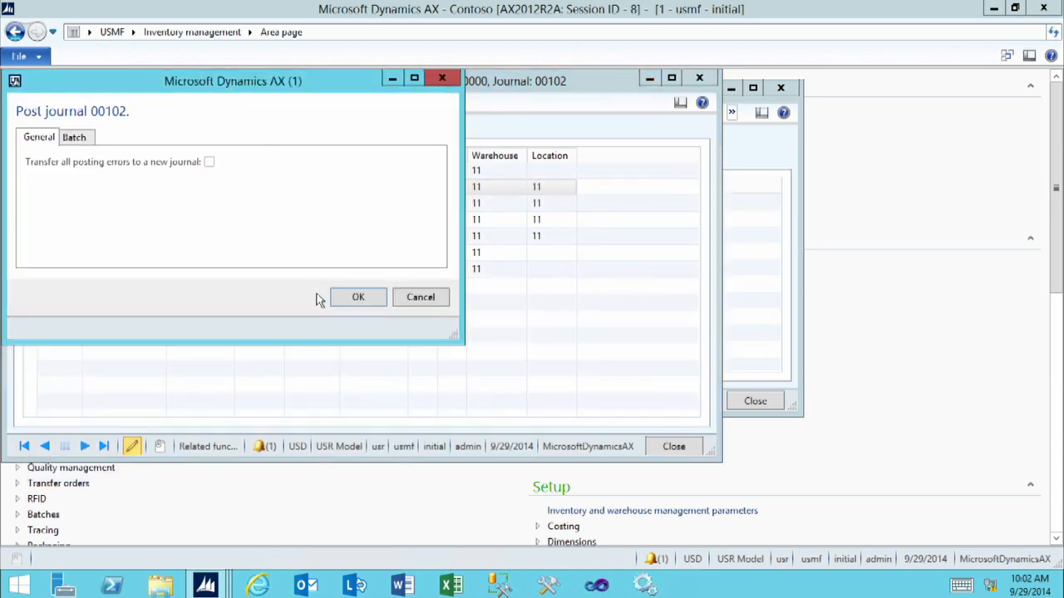
click(358, 298)
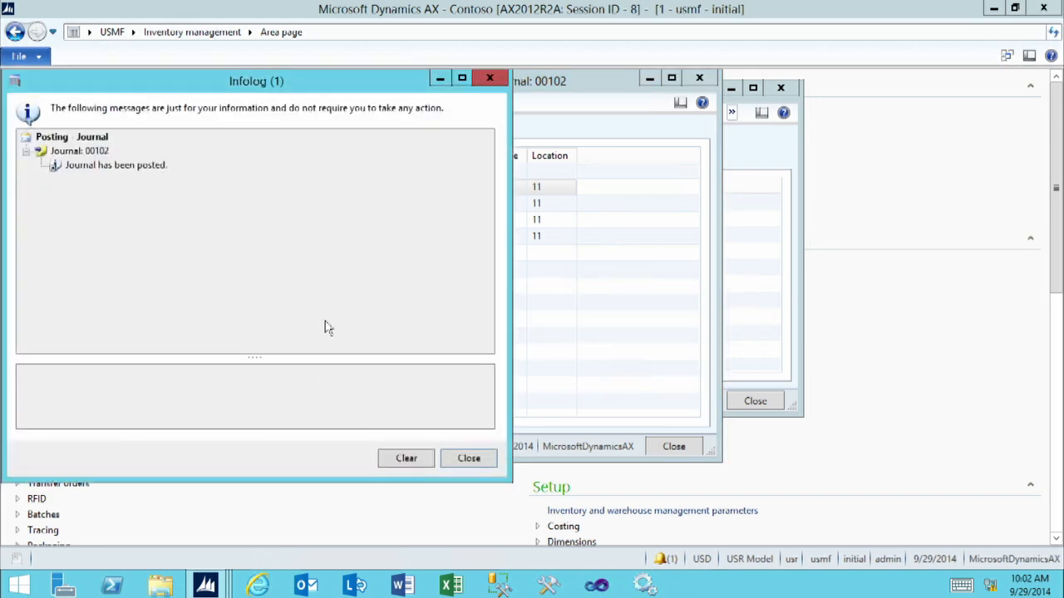
click(476, 462)
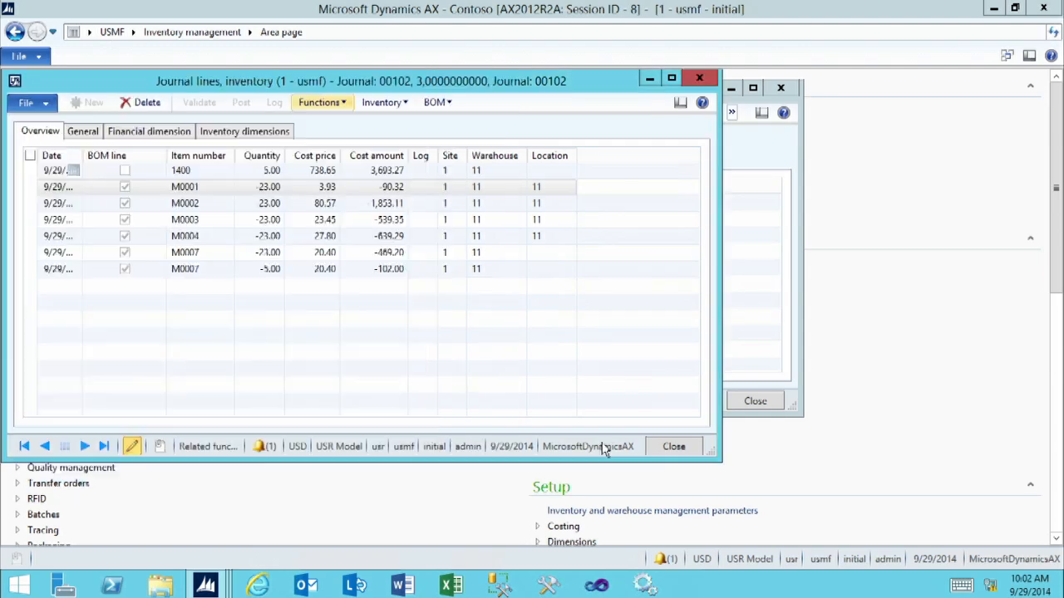
click(674, 446)
click(750, 402)
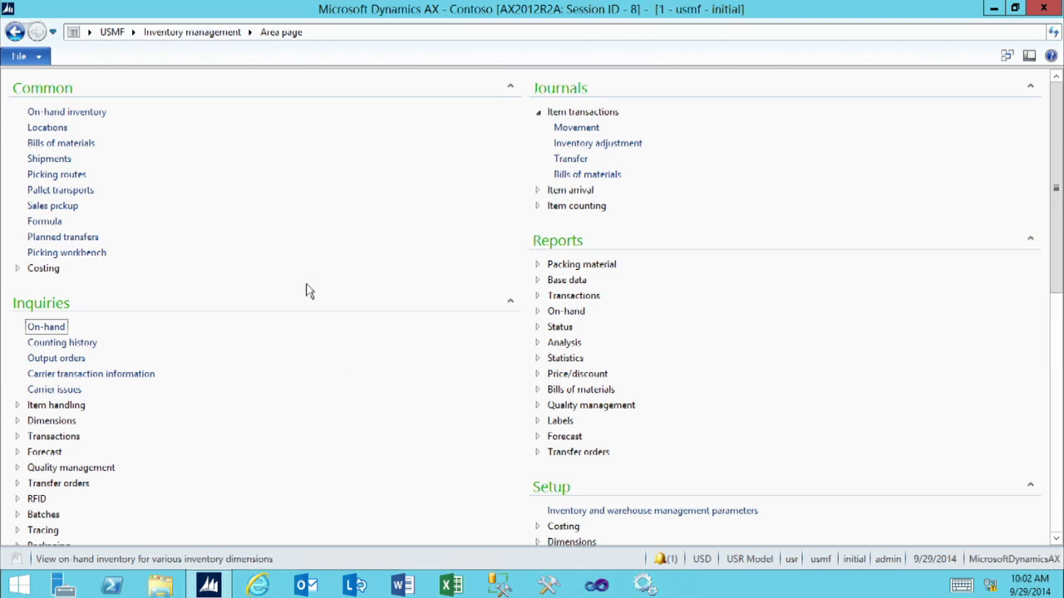
Open the maximum report as finished inquiry for released product 1400 (Speaker Set) from Product information management
click(133, 32)
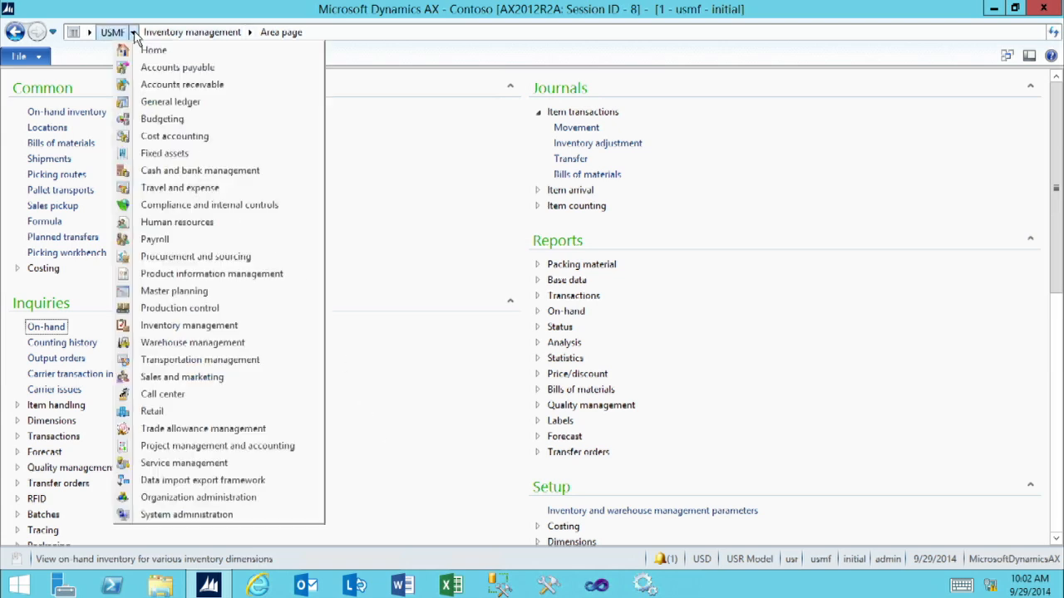
click(173, 276)
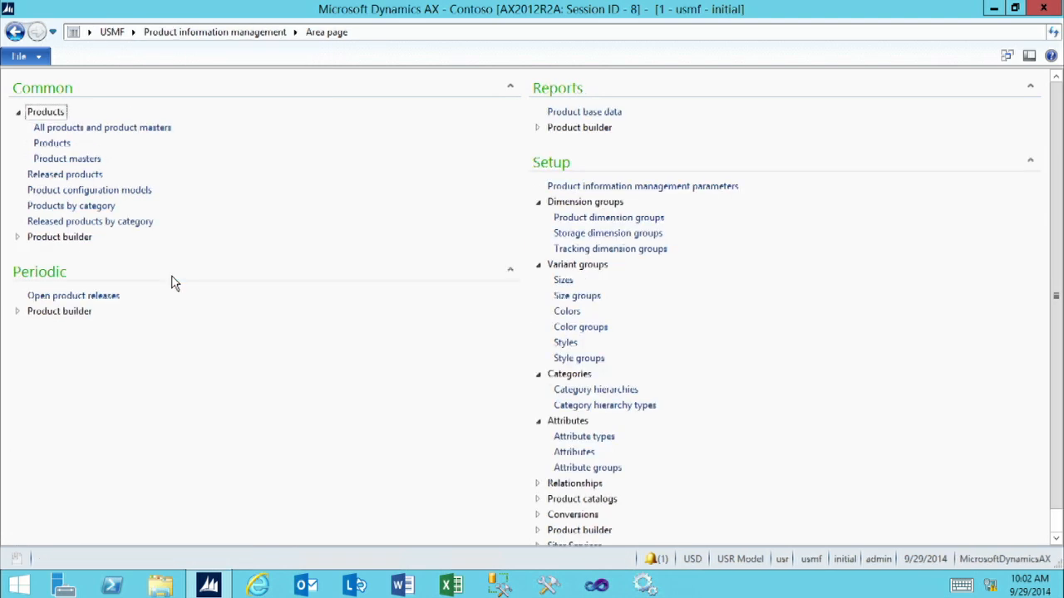
click(86, 174)
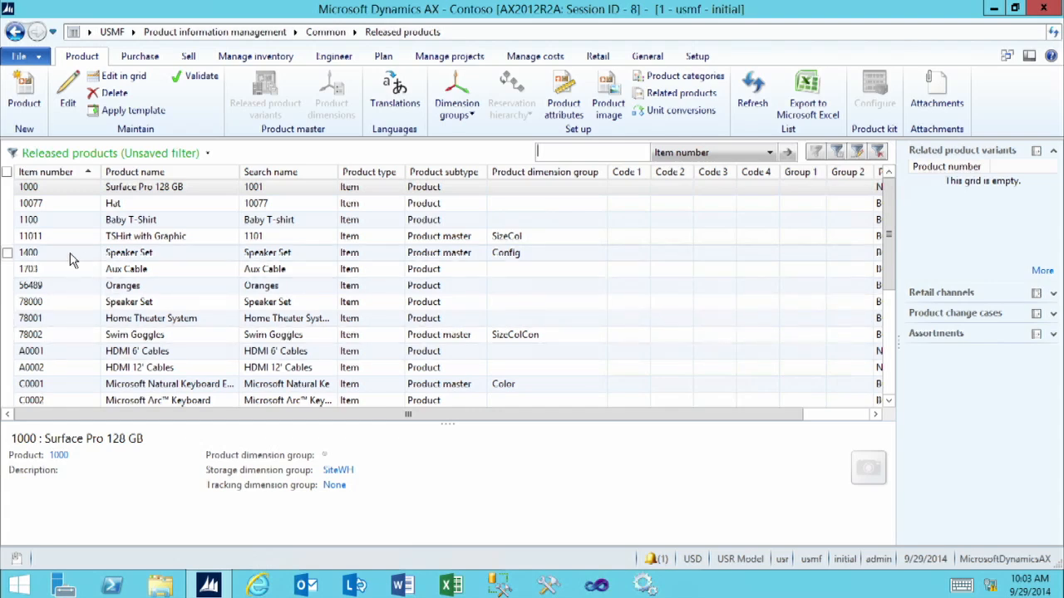
click(71, 258)
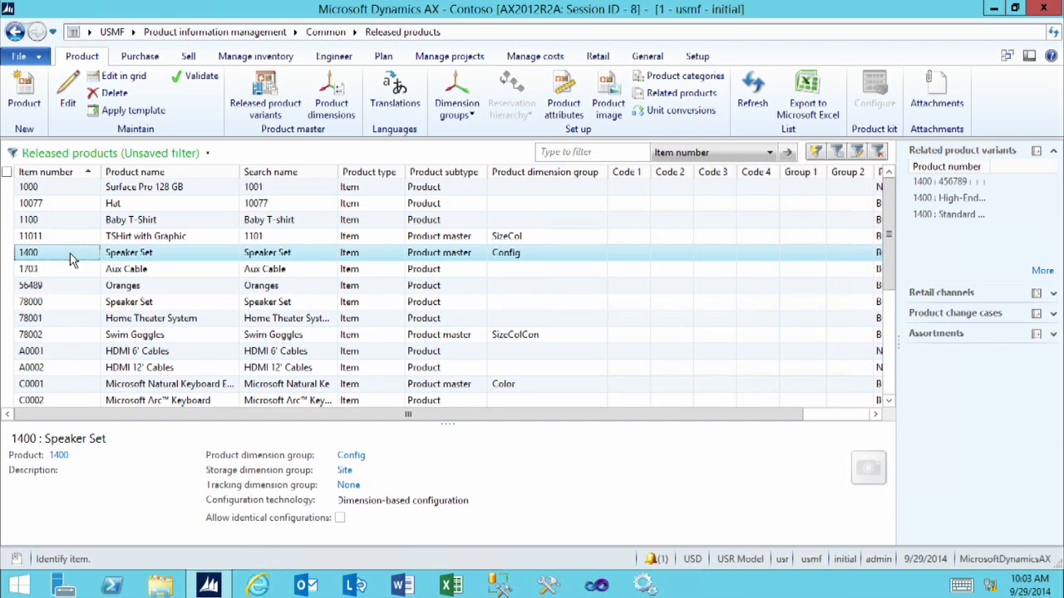
click(335, 59)
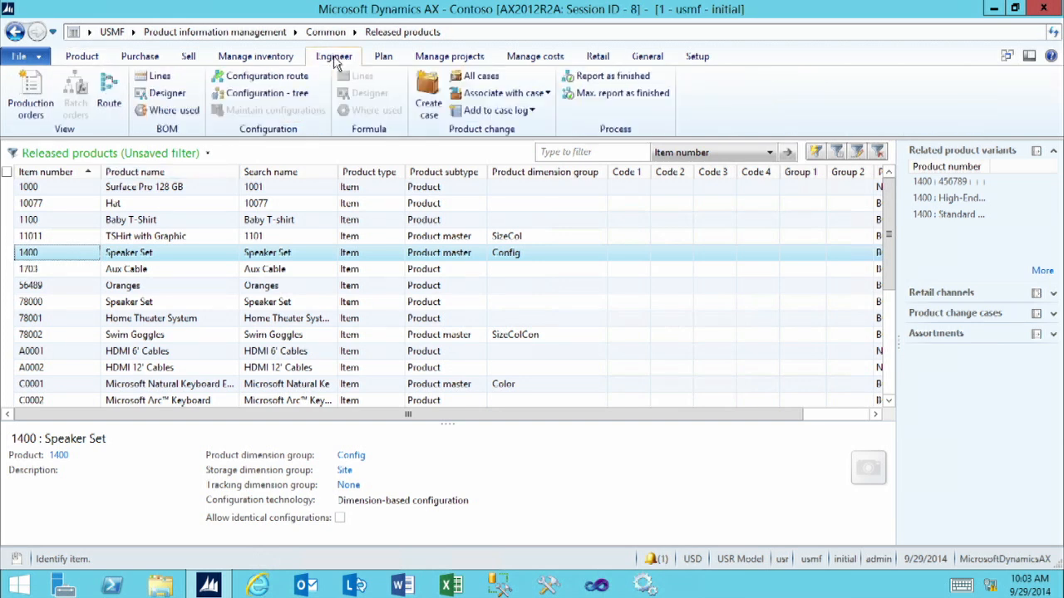
click(645, 98)
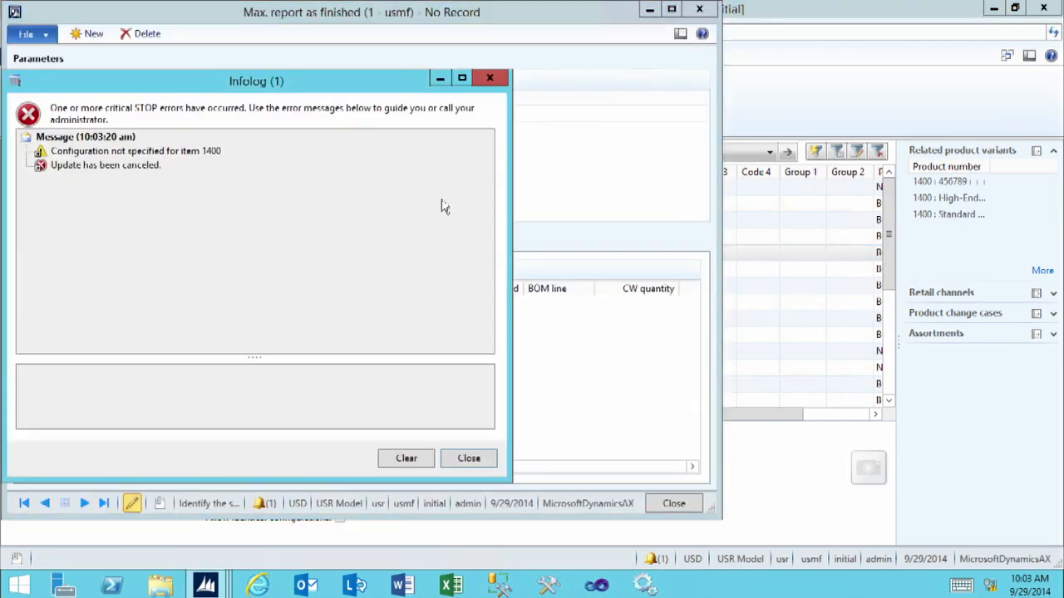
click(470, 459)
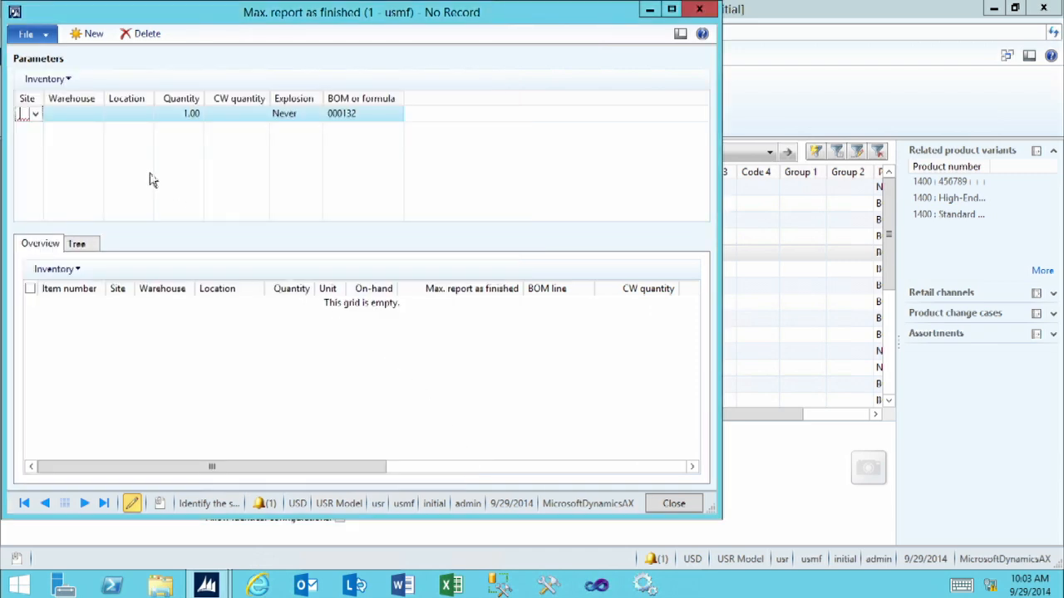
Set the inquiry parameters to site 1 and warehouse 11
click(37, 121)
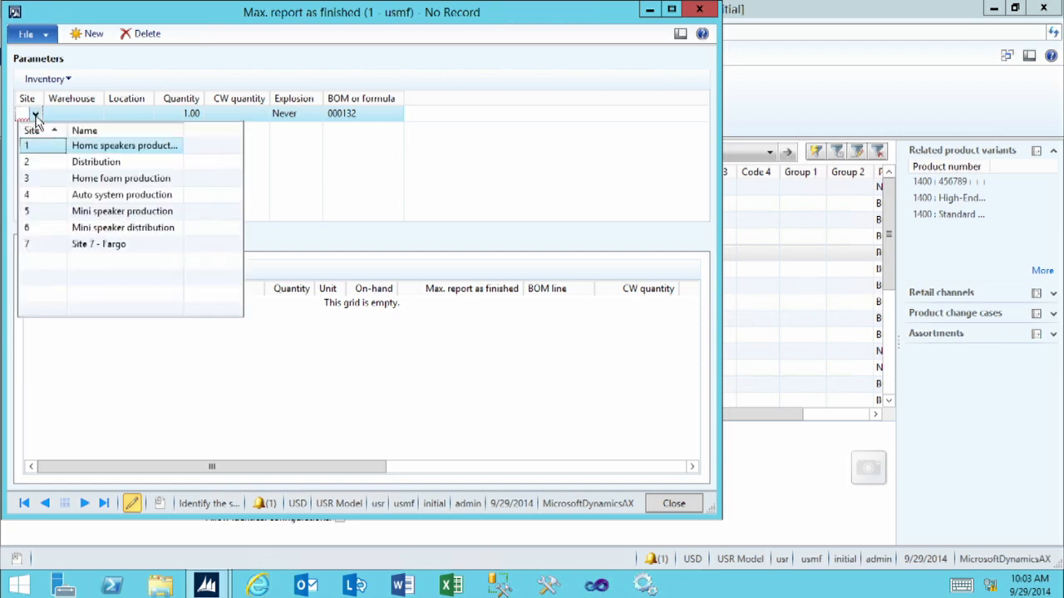
key(Escape)
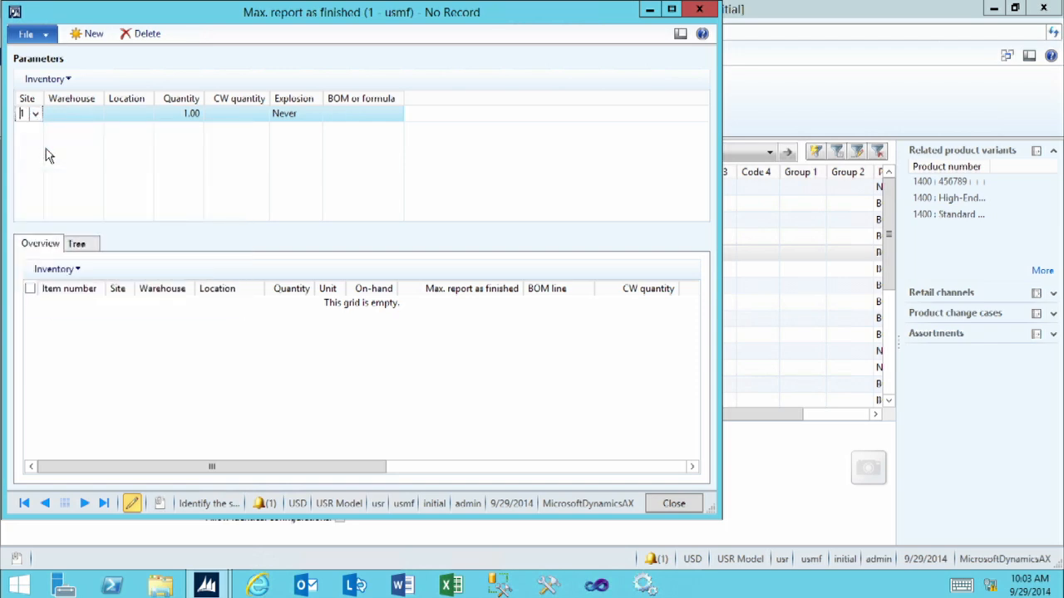
text(1)
key(Tab)
text(11)
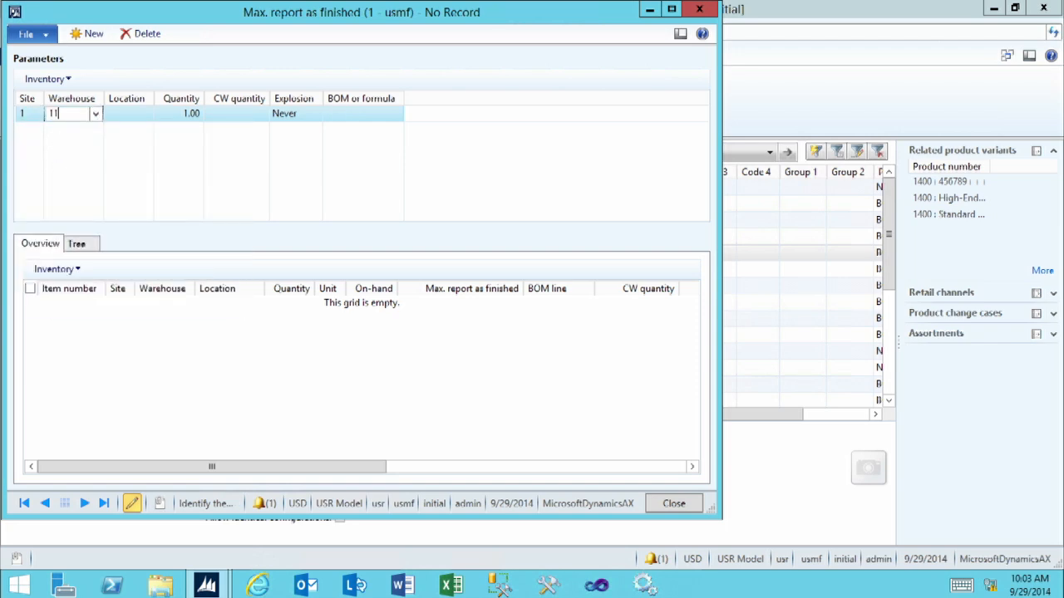
key(Tab)
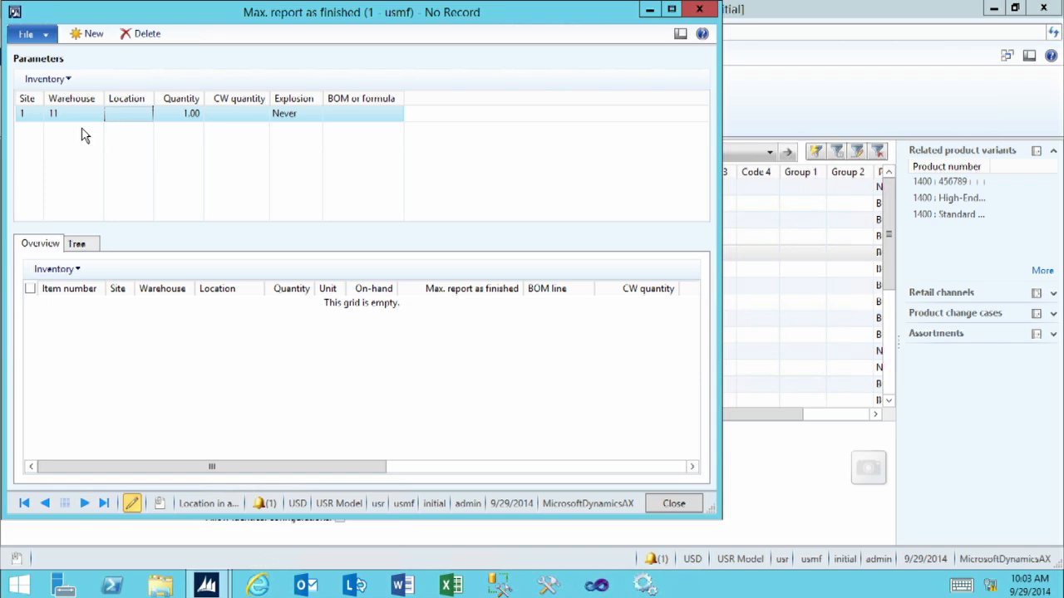
Add the Configuration dimension to the inquiry's displayed inventory dimensions and save that setup
click(56, 78)
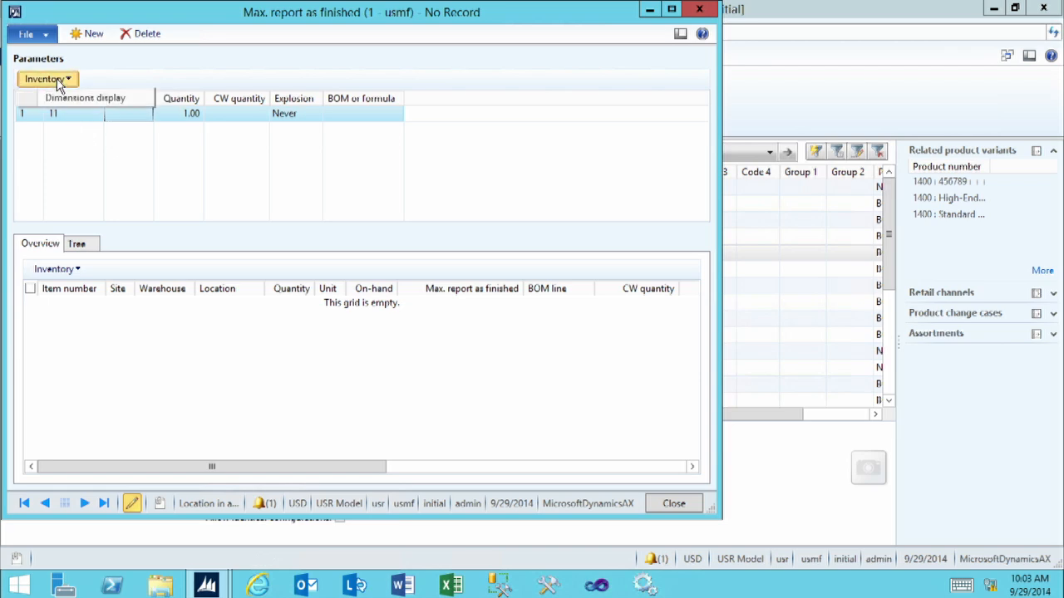
click(71, 99)
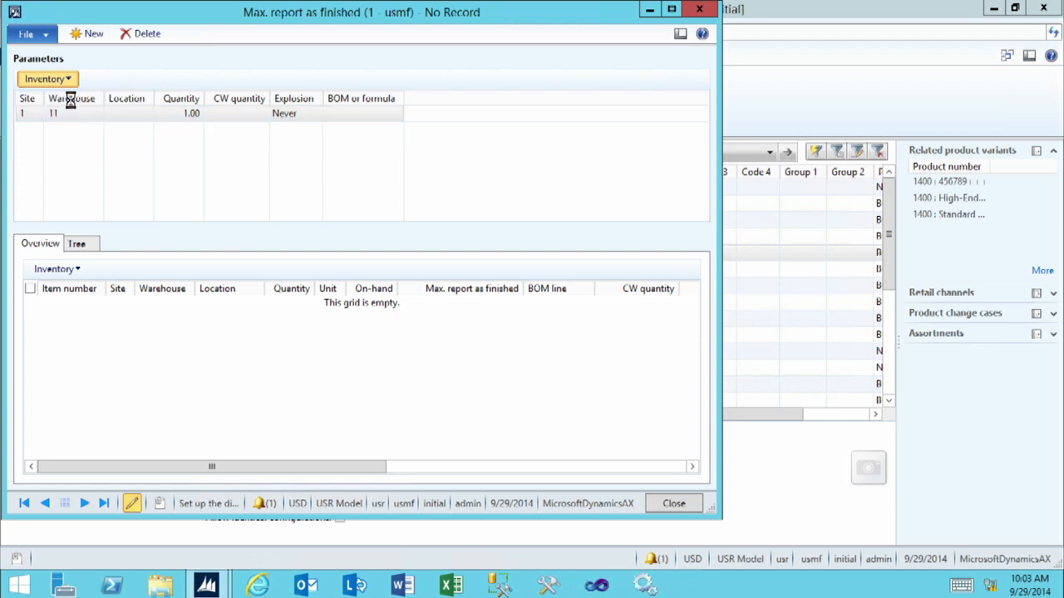
click(101, 206)
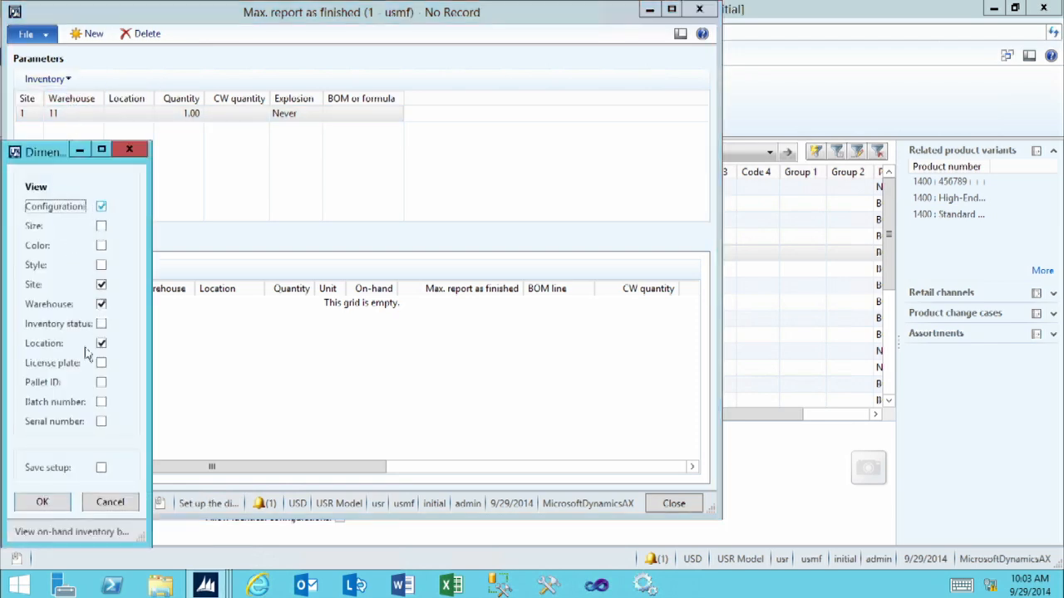
click(101, 468)
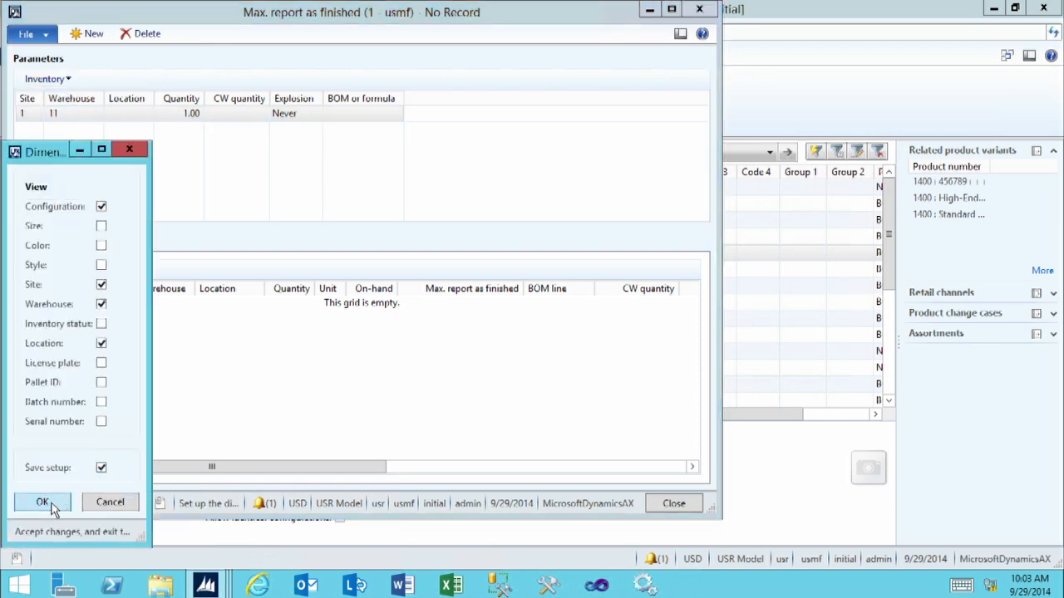
click(52, 509)
Select the Standard configuration and examine the quantity, on-hand and maximum report as finished values for items 1400, D0003 and M0007
click(73, 117)
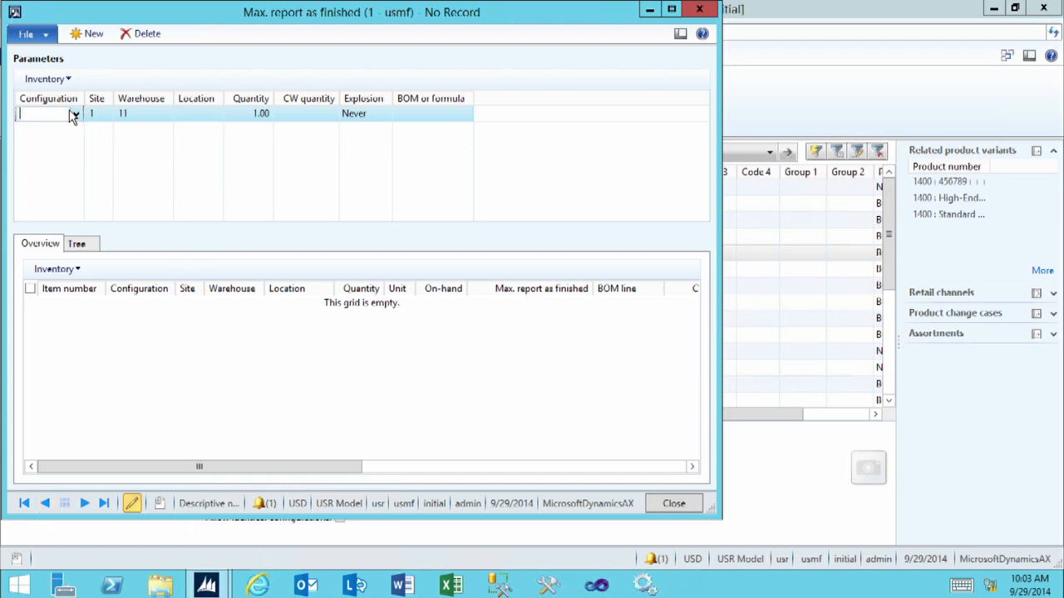
click(75, 115)
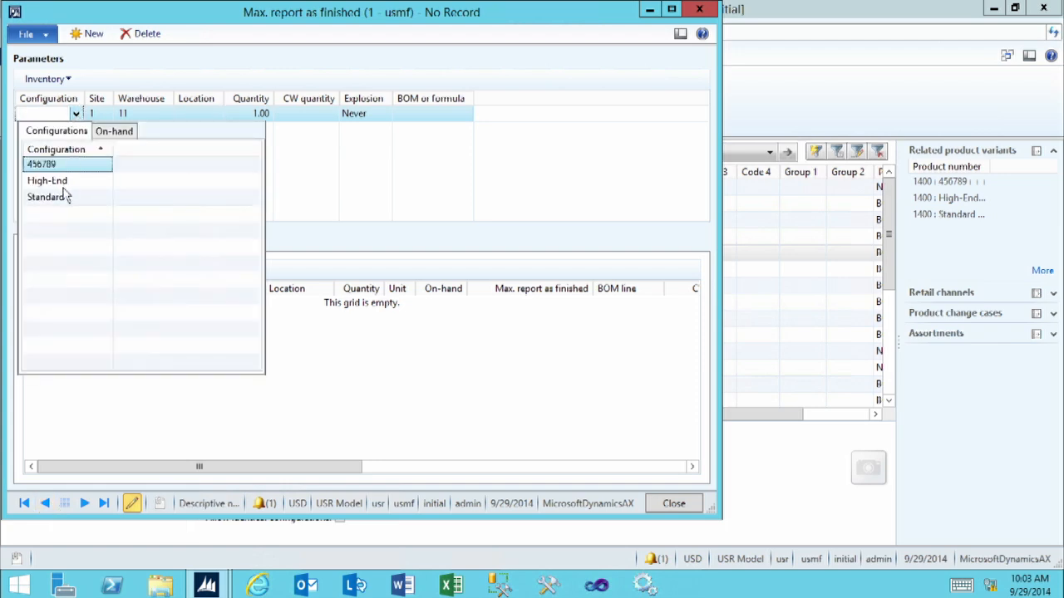
click(47, 197)
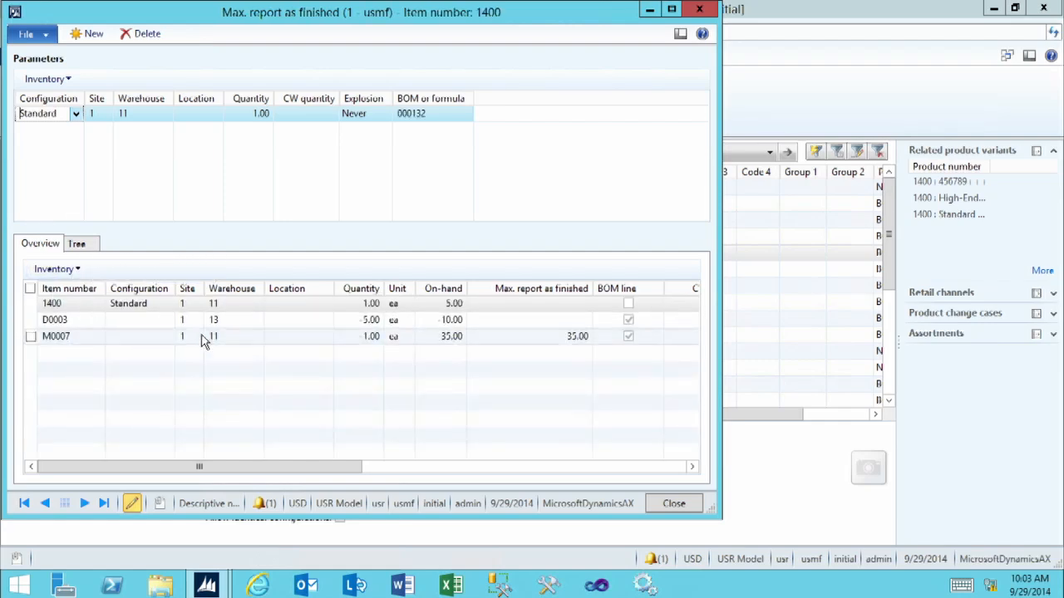
click(438, 306)
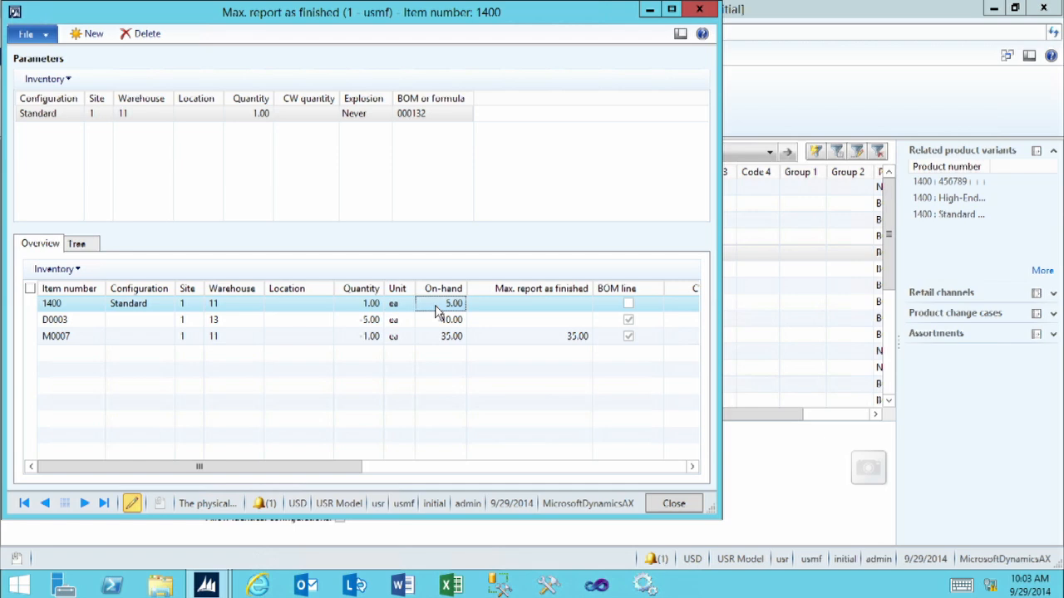
click(346, 327)
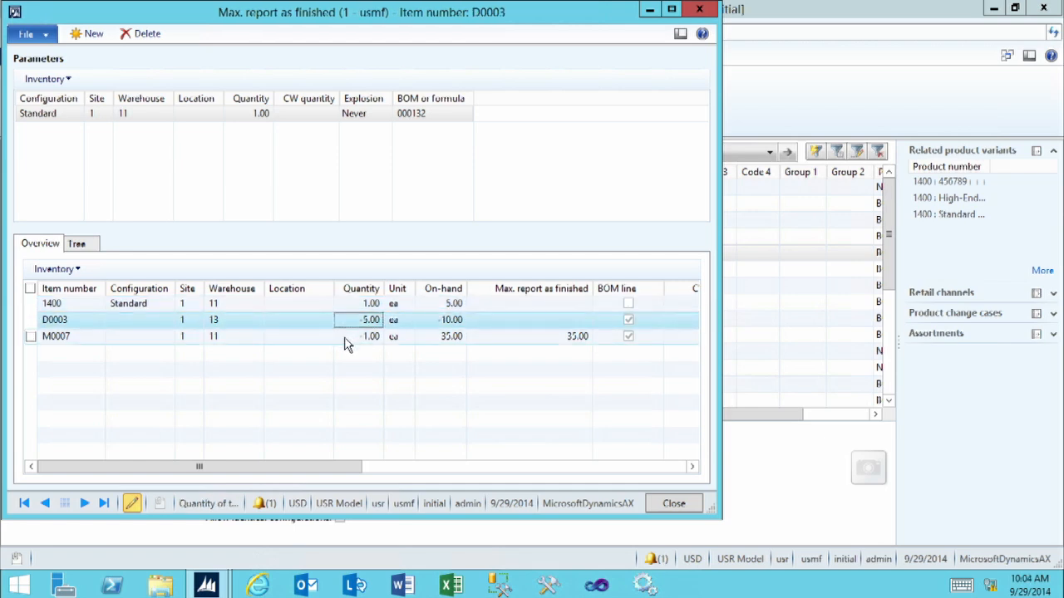
click(432, 341)
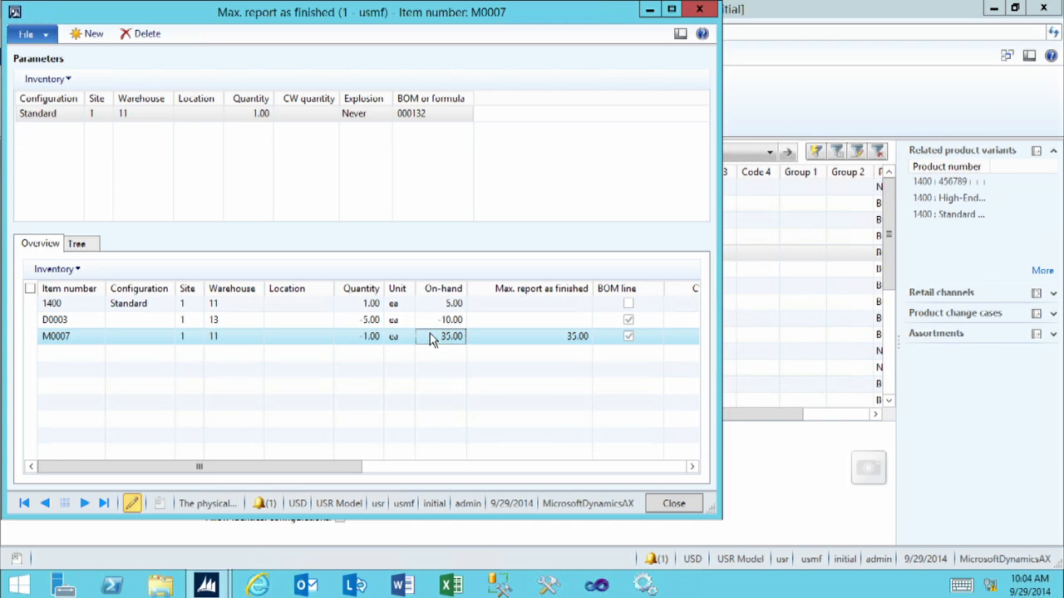
click(568, 344)
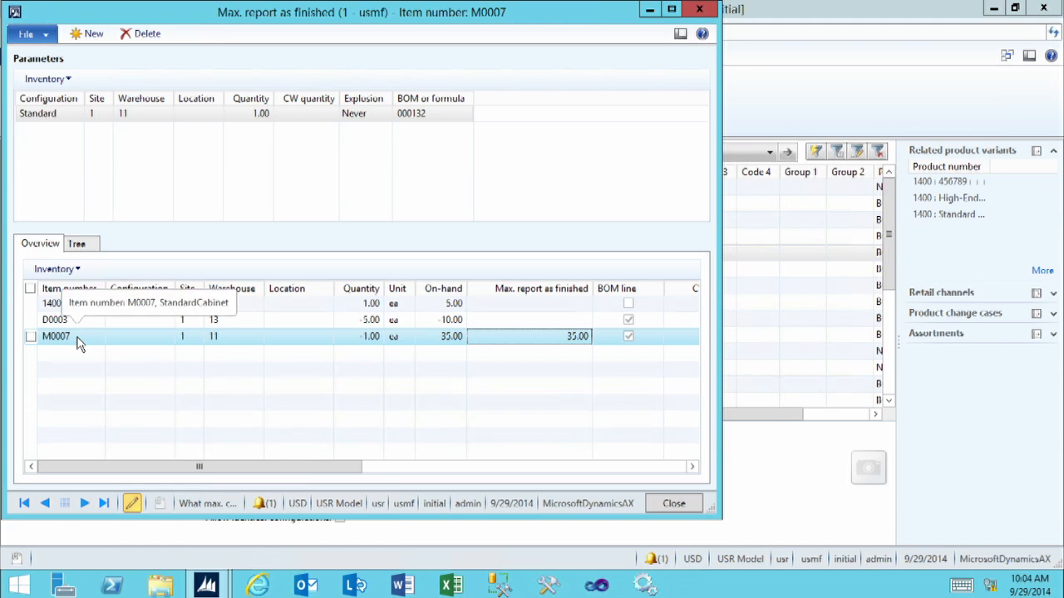
click(489, 323)
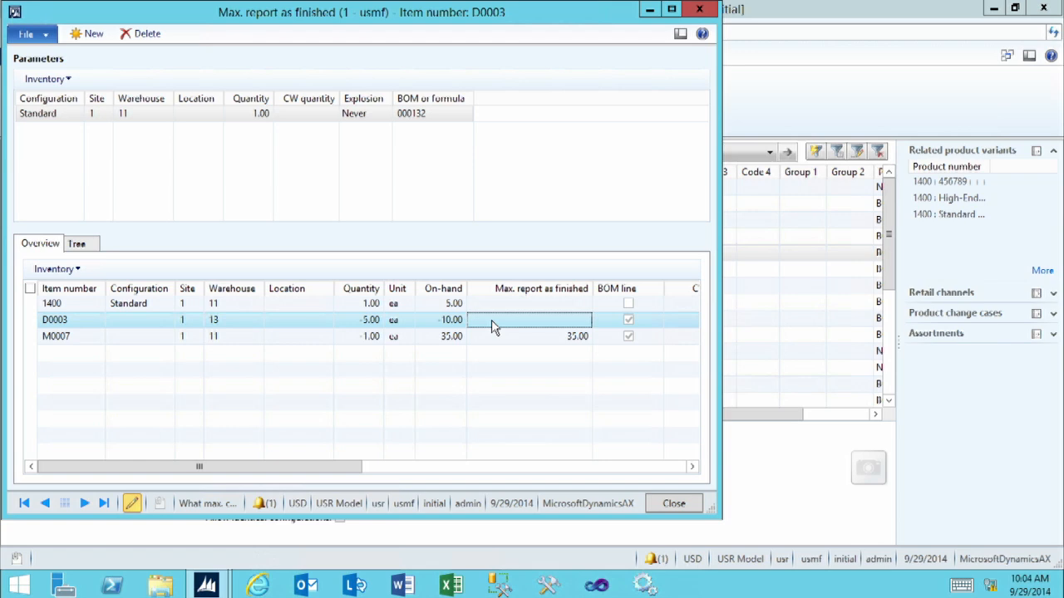
Switch the configuration to High-End, check the on-hand values for items 1400 and D0004, and close the inquiry
click(69, 116)
click(75, 115)
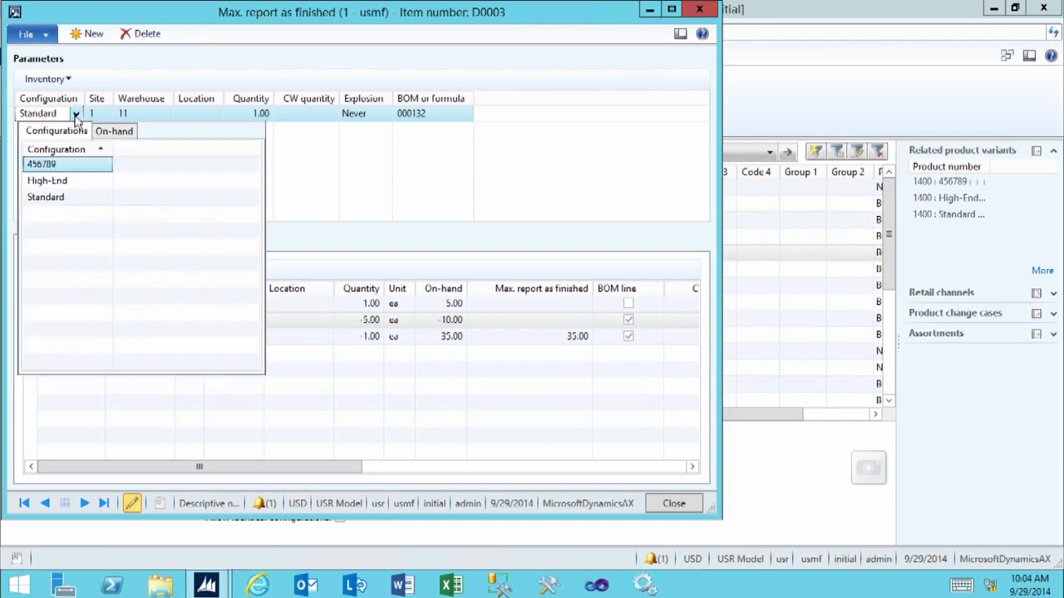
click(56, 182)
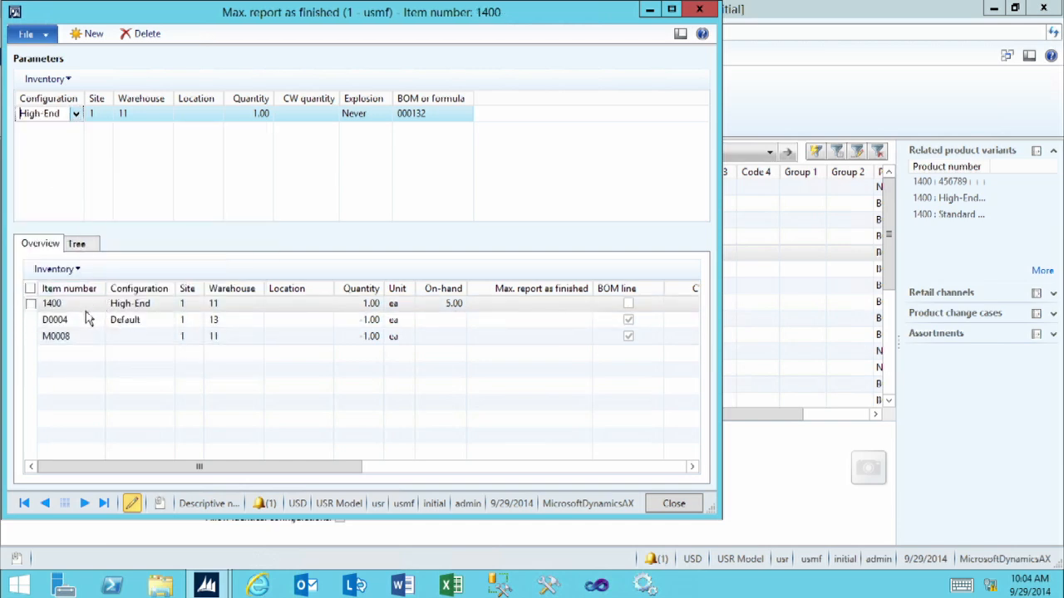
click(433, 307)
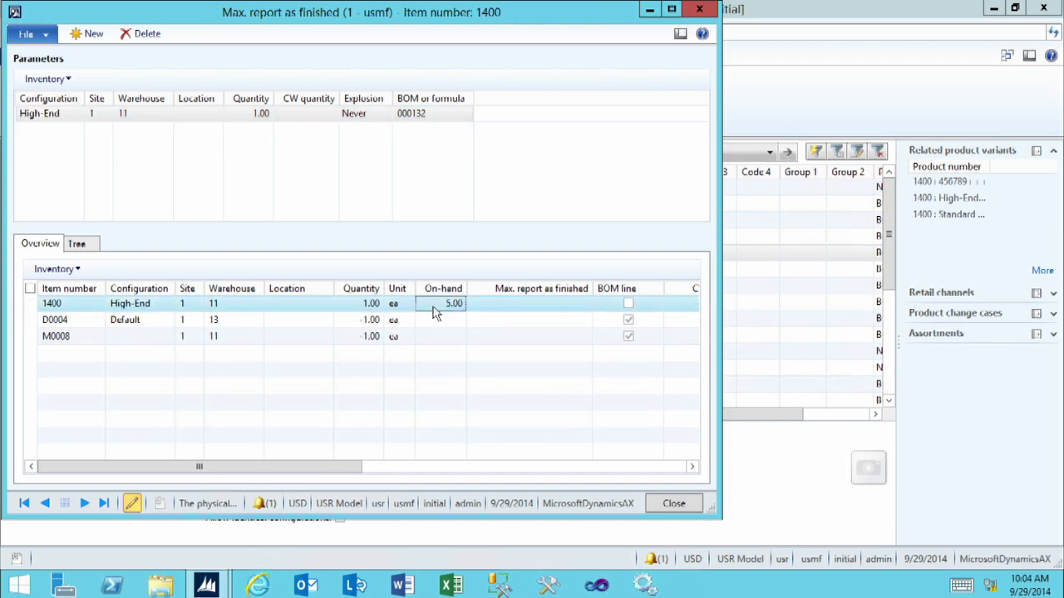
click(440, 325)
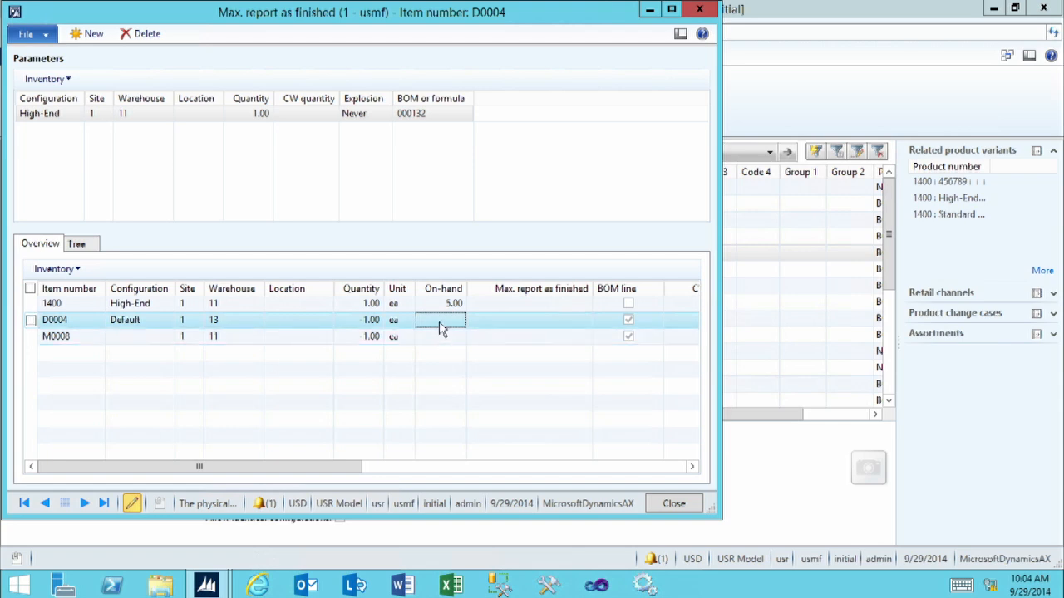
click(674, 503)
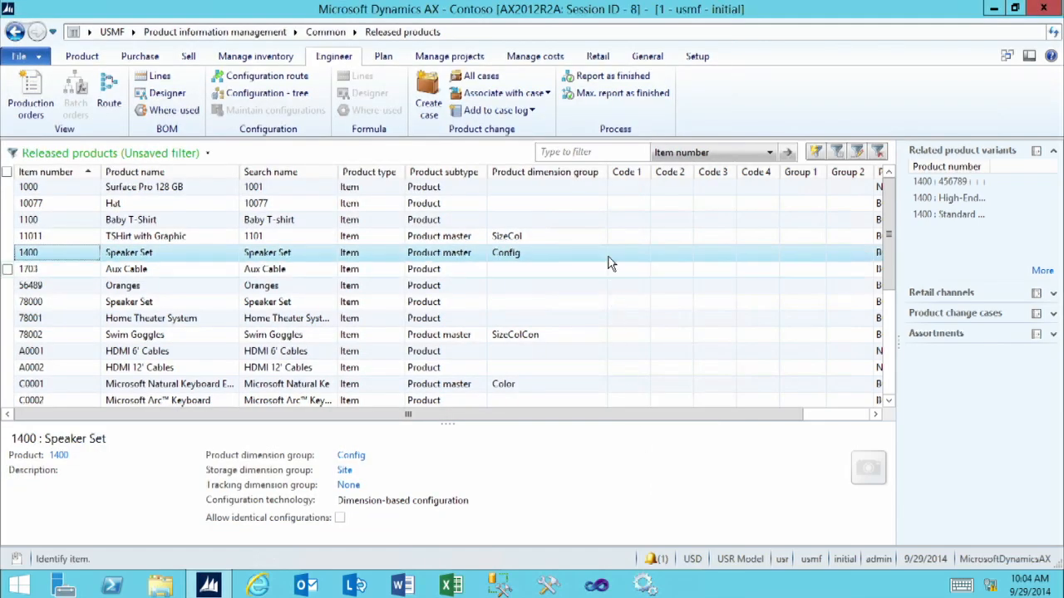
Start a Report as finished entry for item 1400 with site 1 and warehouse 11
click(619, 81)
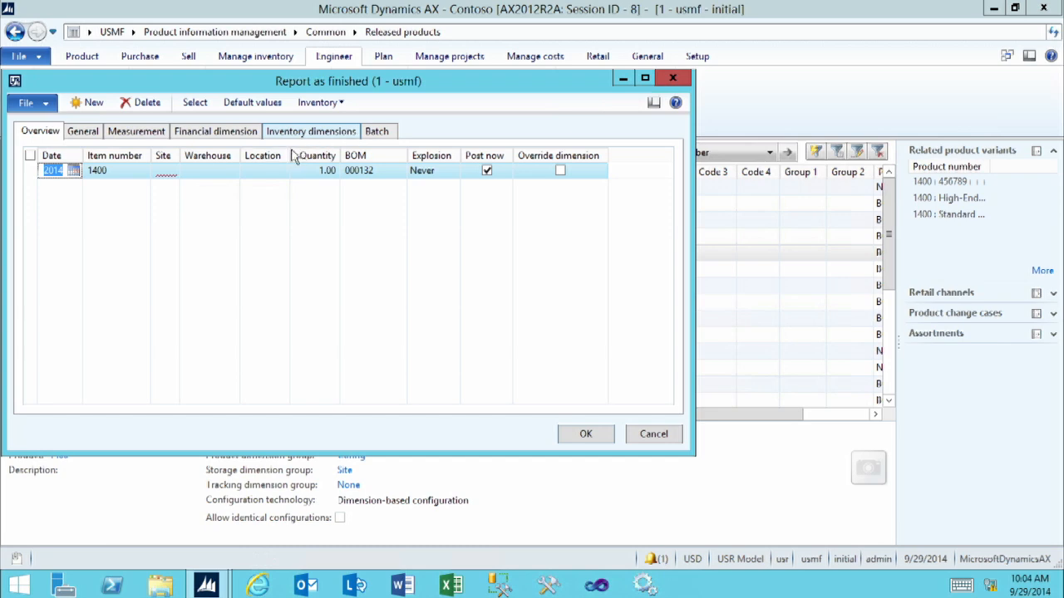
click(163, 173)
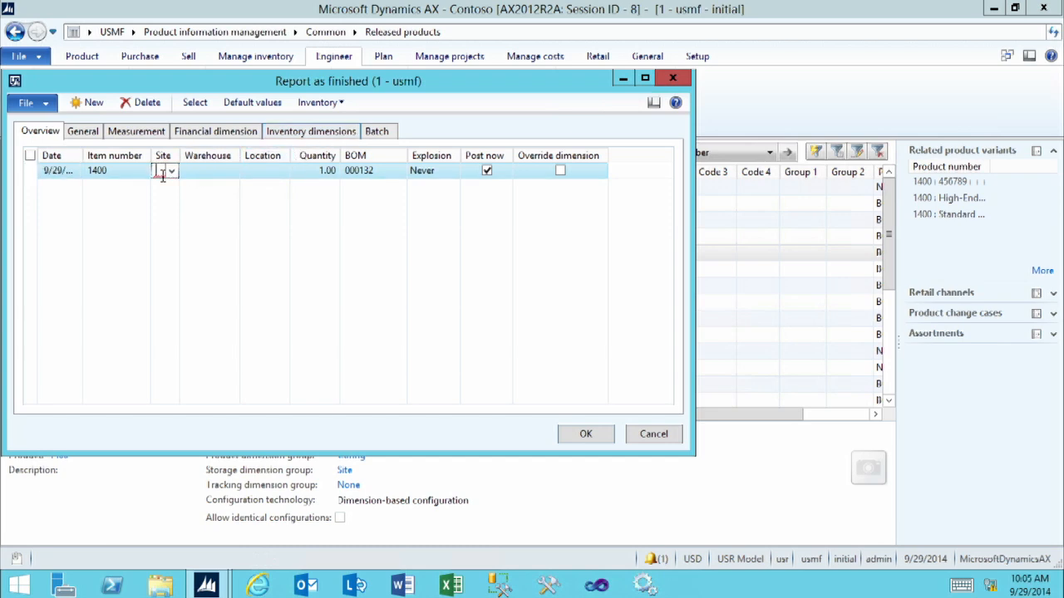
text(1)
key(Tab)
text(1)
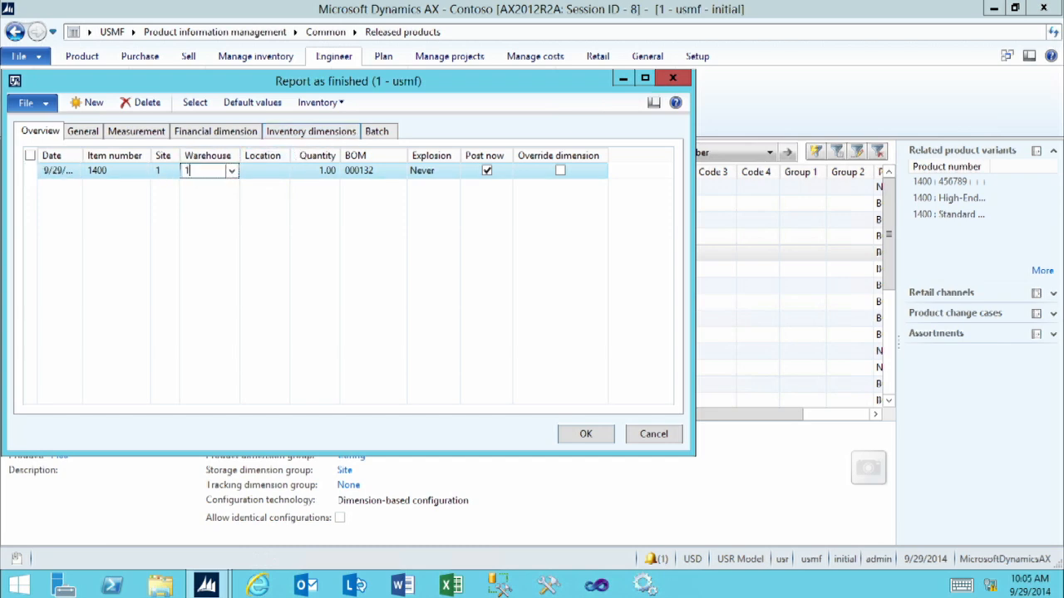
text(1)
Set the configuration dimension of the report as finished line to Standard
click(281, 133)
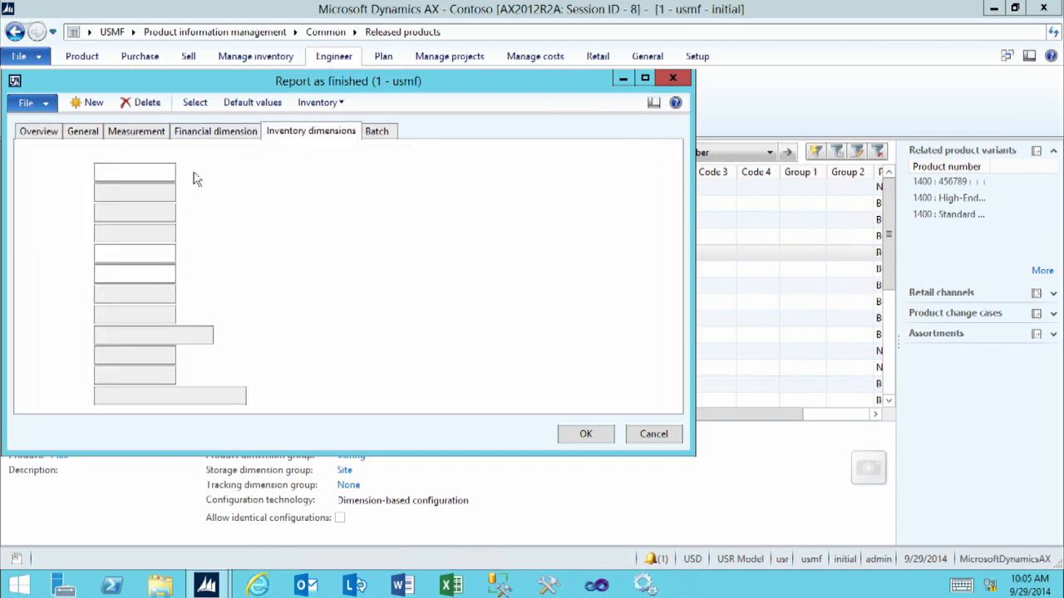
click(168, 171)
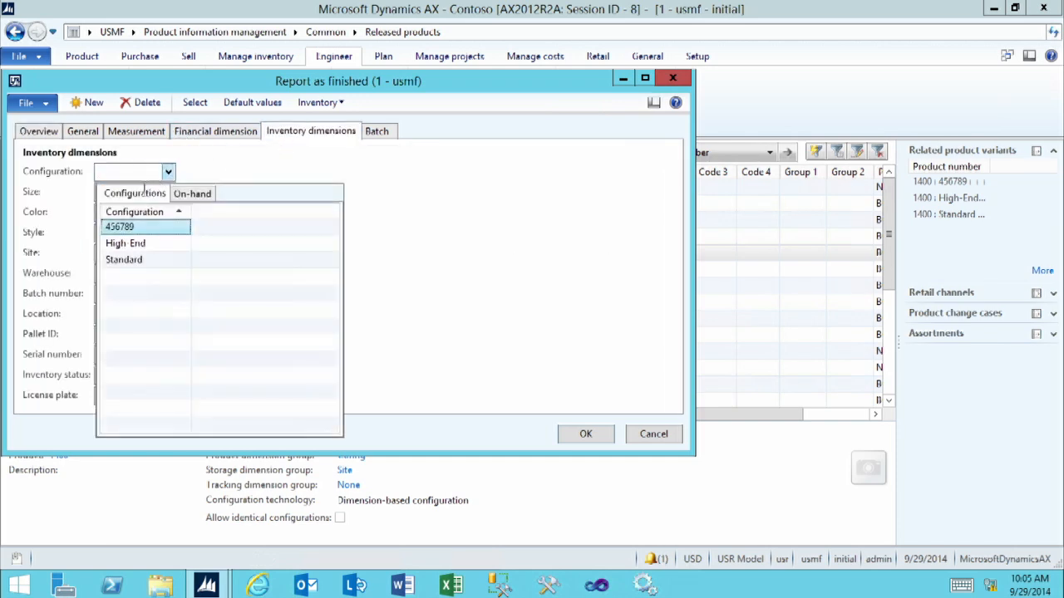
click(126, 260)
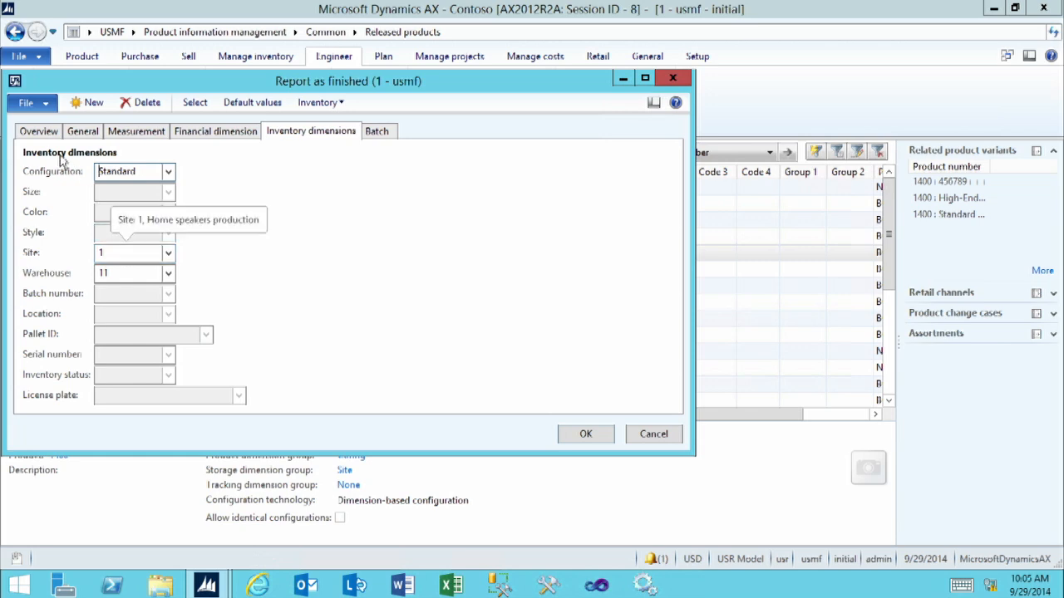
Set the report as finished line's explosion to Always and its quantity to 5, and submit it for posting
click(40, 132)
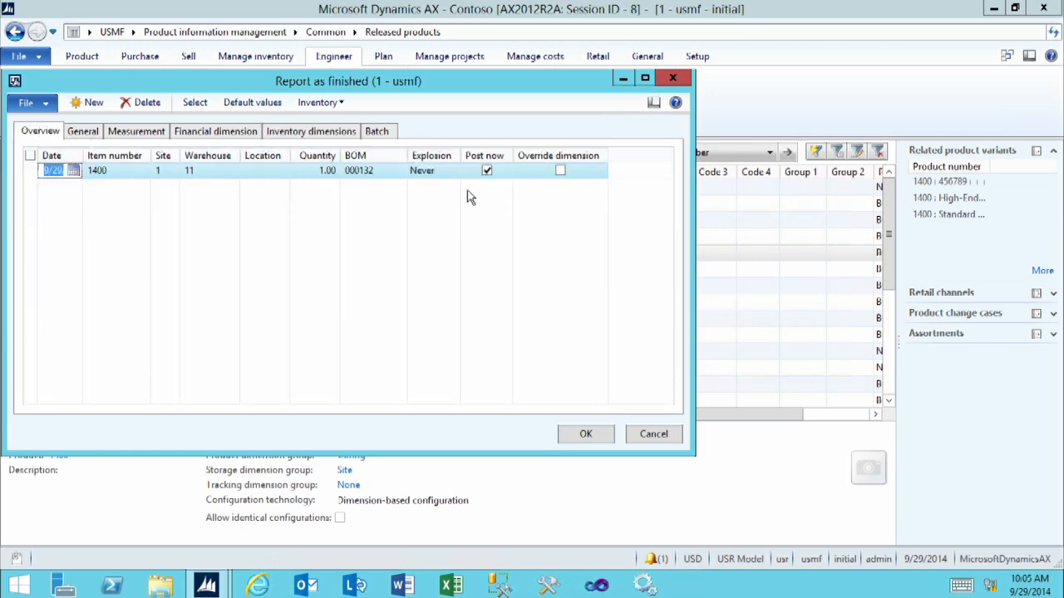
click(448, 175)
click(452, 172)
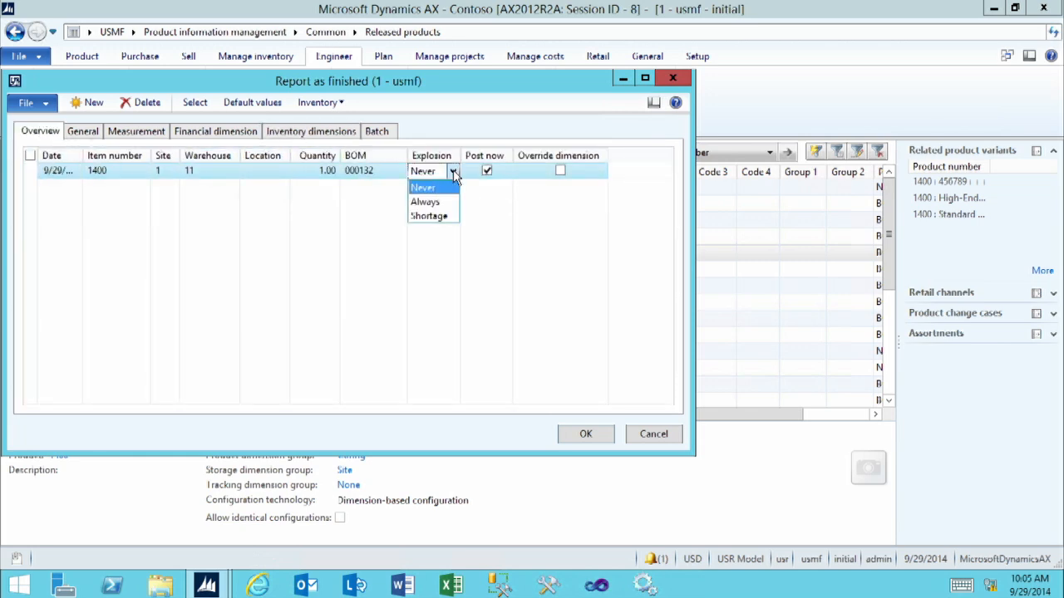
click(428, 202)
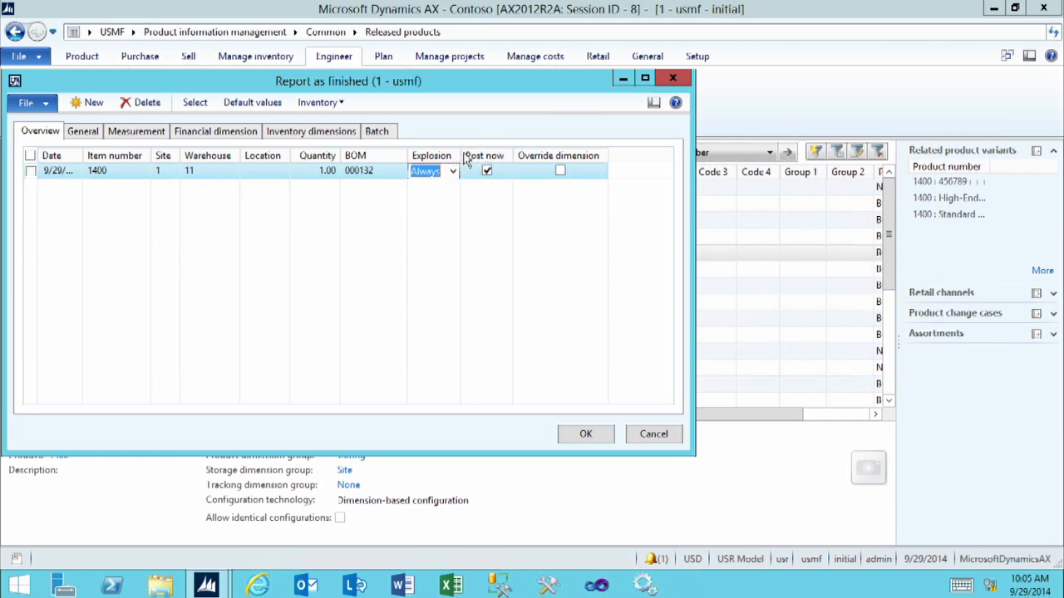
click(315, 173)
text(5)
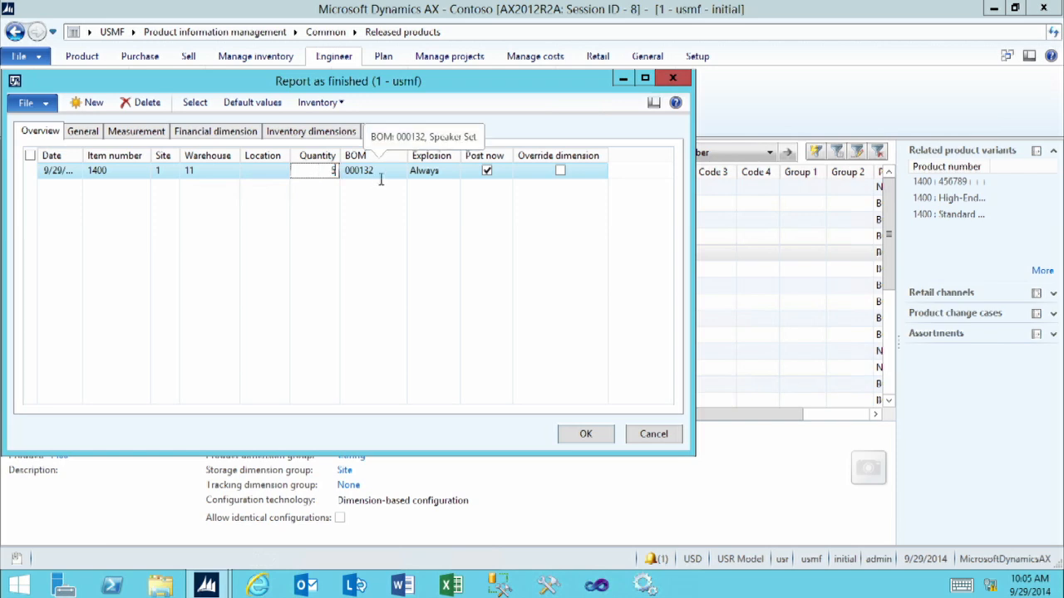
click(381, 180)
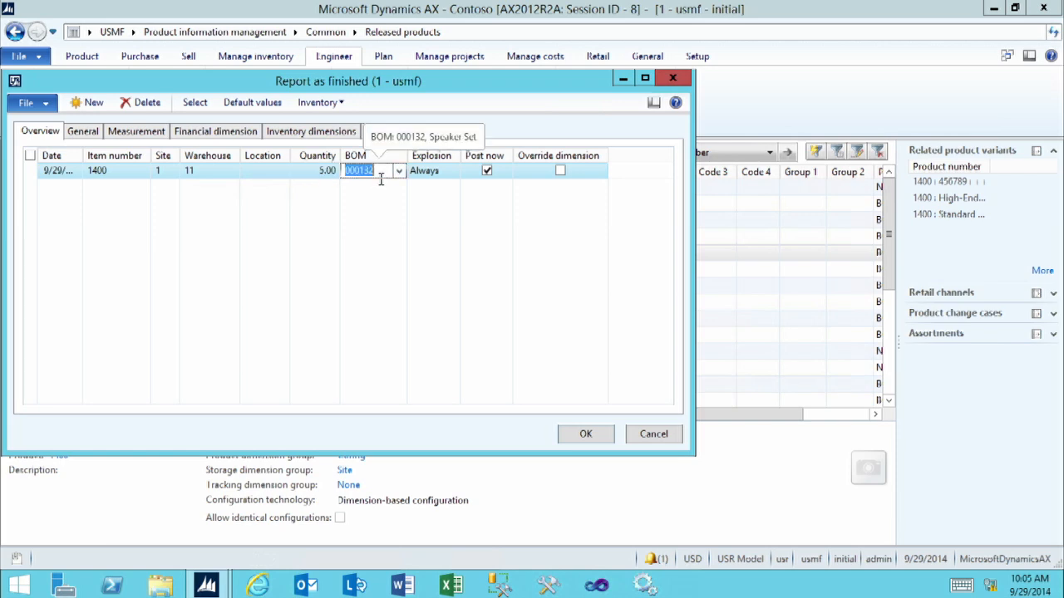
click(587, 435)
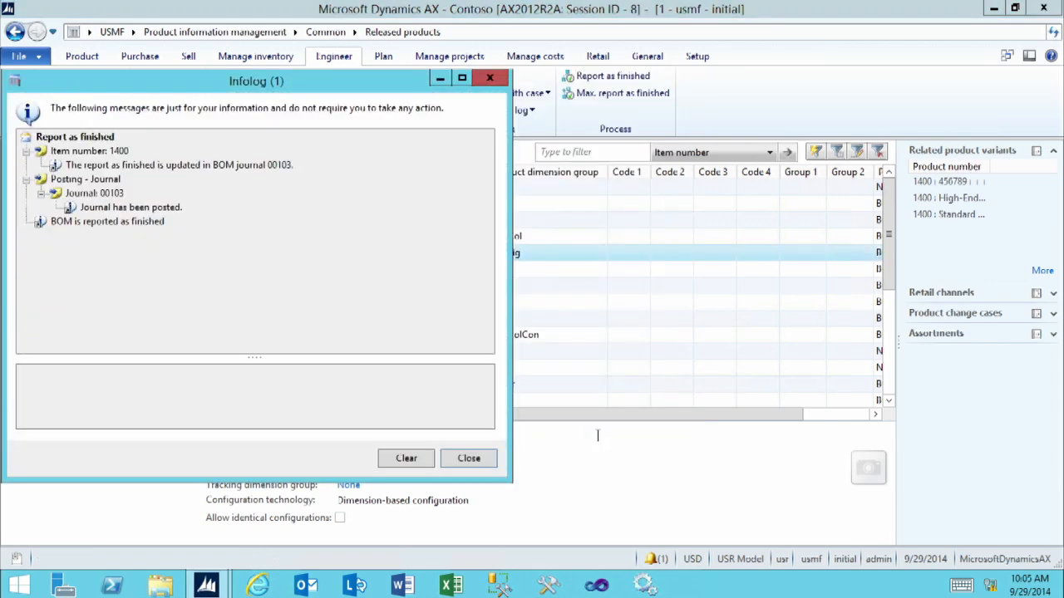
Review the information messages about the report as finished posting for item 1400 and close them
click(220, 166)
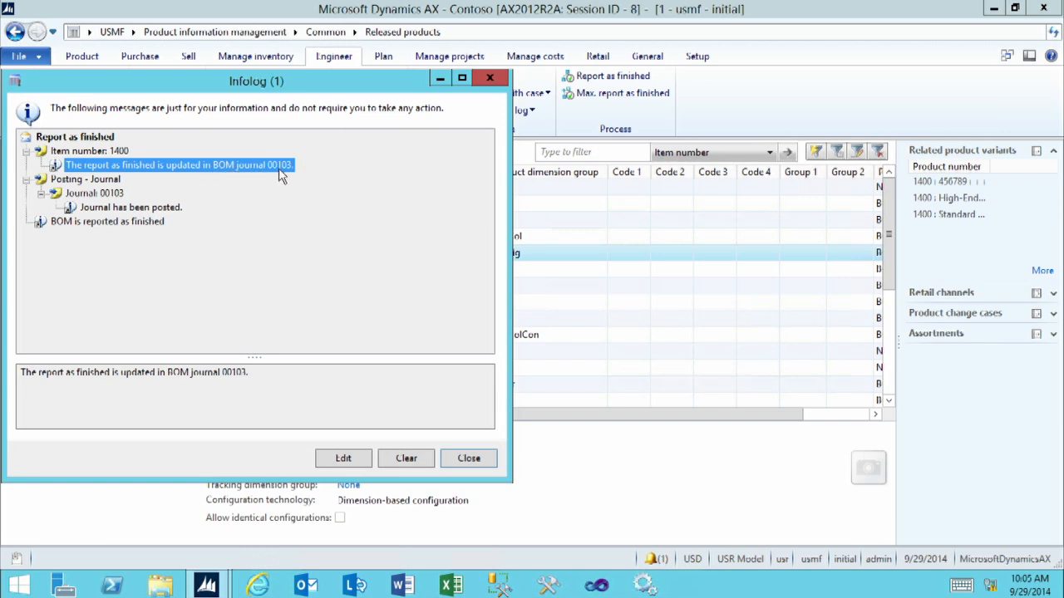
click(104, 196)
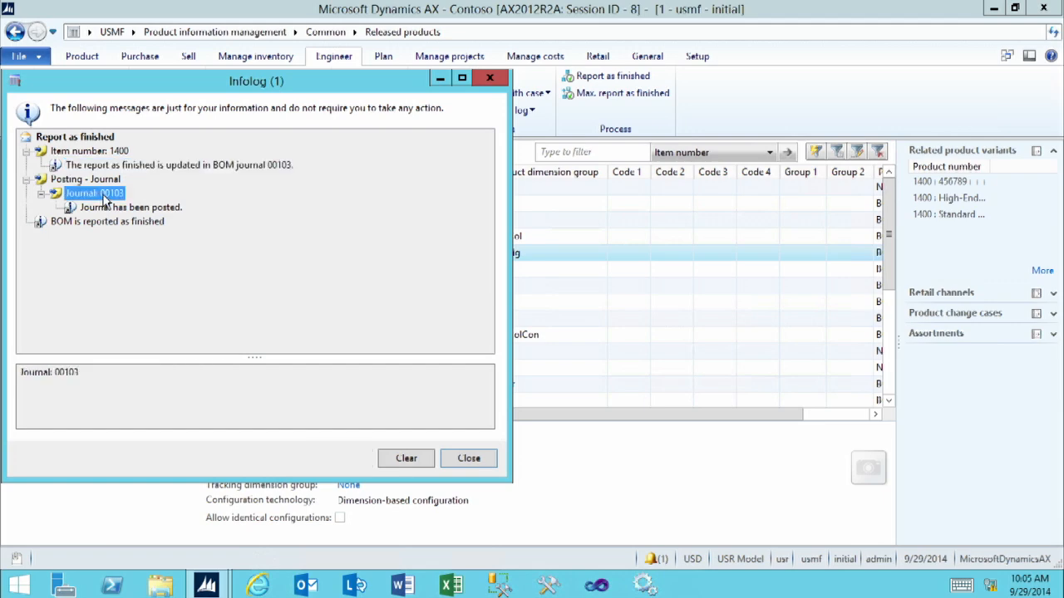
click(468, 459)
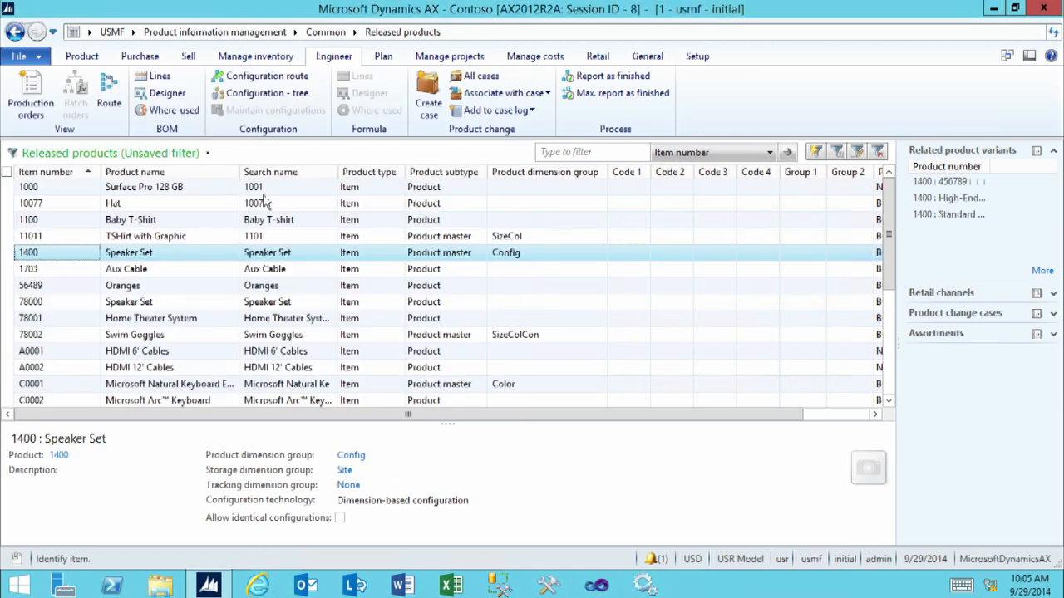
Open the bills of materials item transaction journals in Inventory management and show the posted ones
click(133, 33)
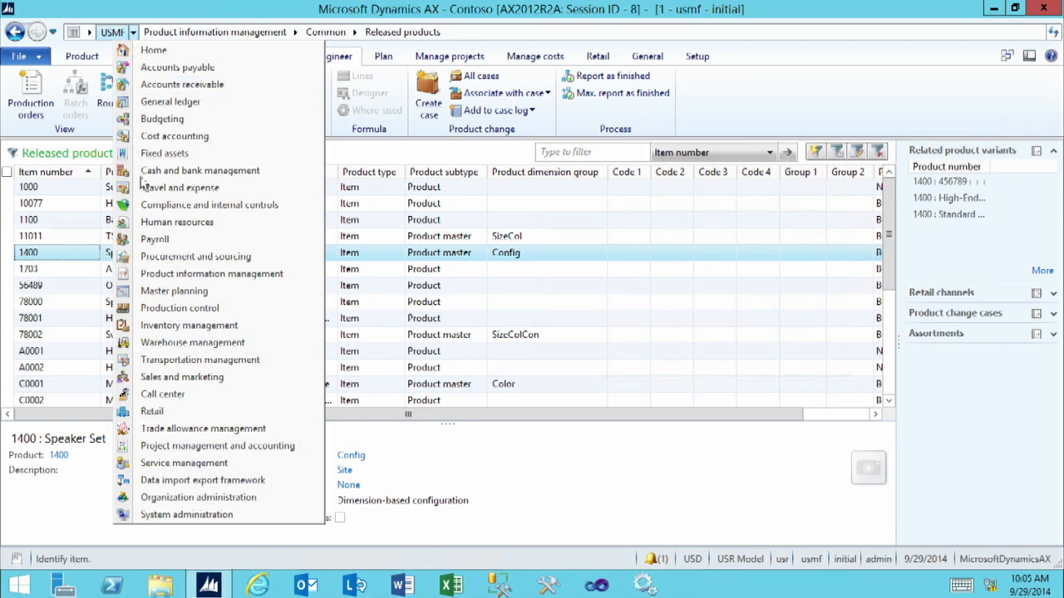
click(189, 328)
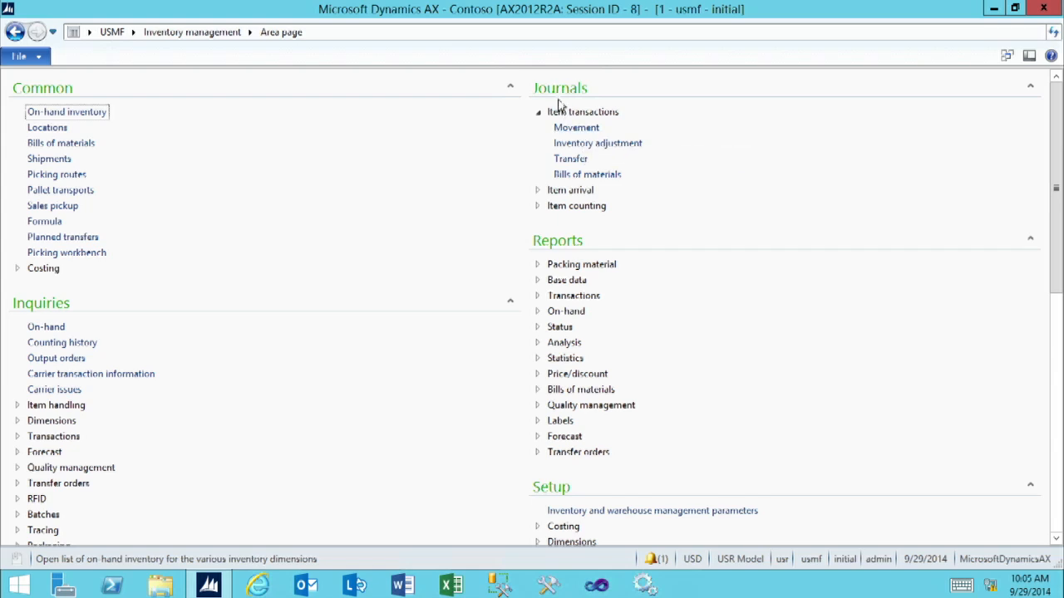
click(571, 175)
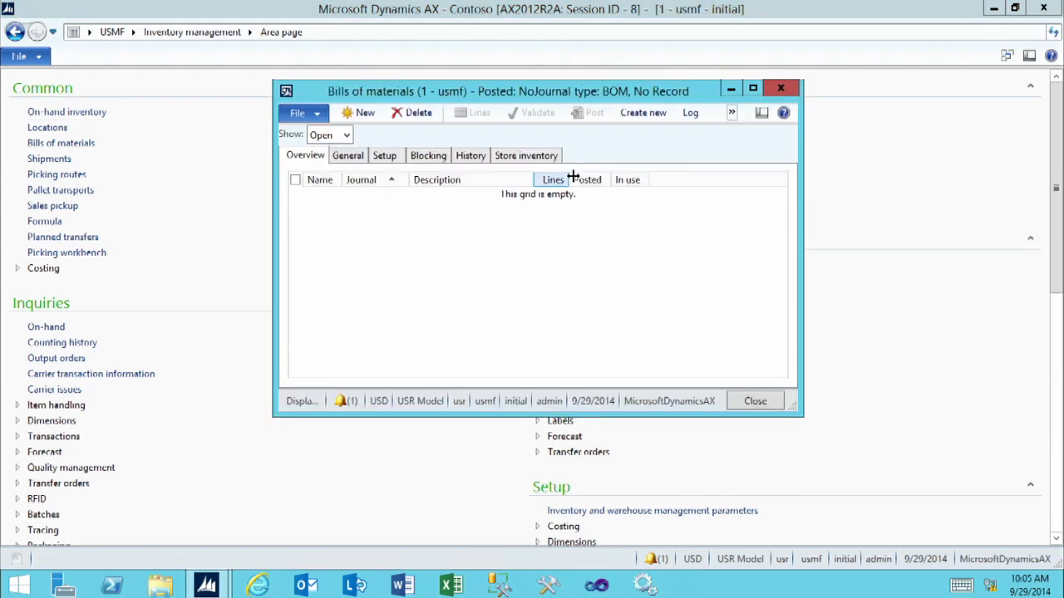
click(347, 136)
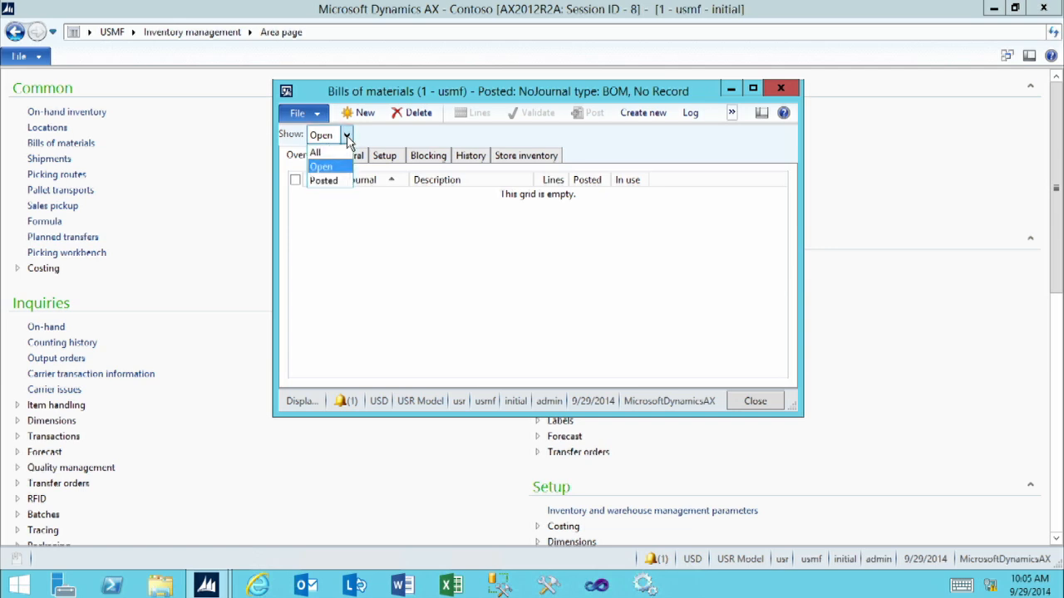
click(325, 182)
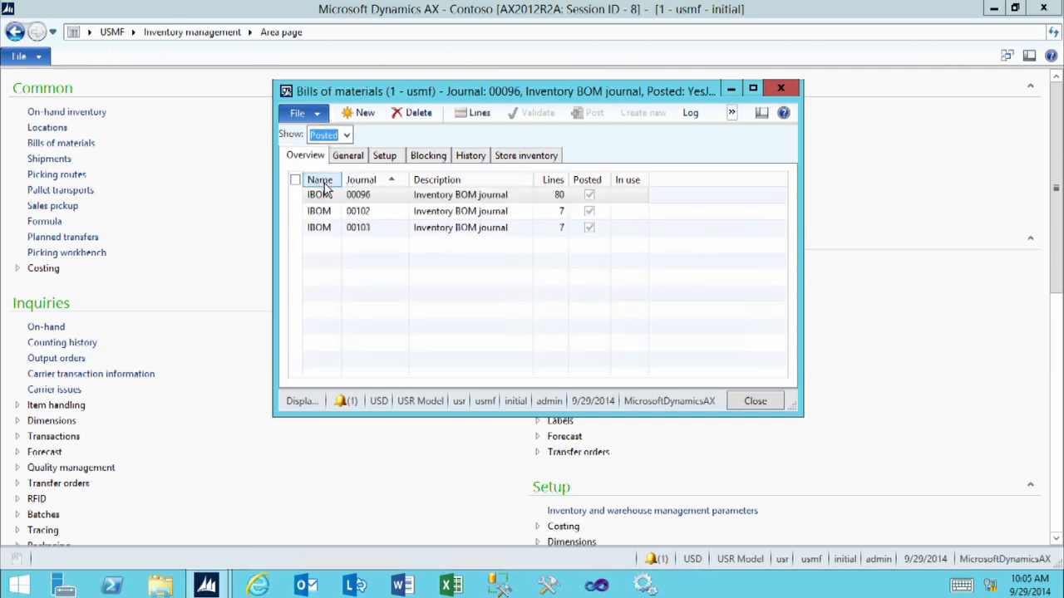
Open the lines of journal 00103, examine the item and component quantities and costs, and close the lines
click(375, 231)
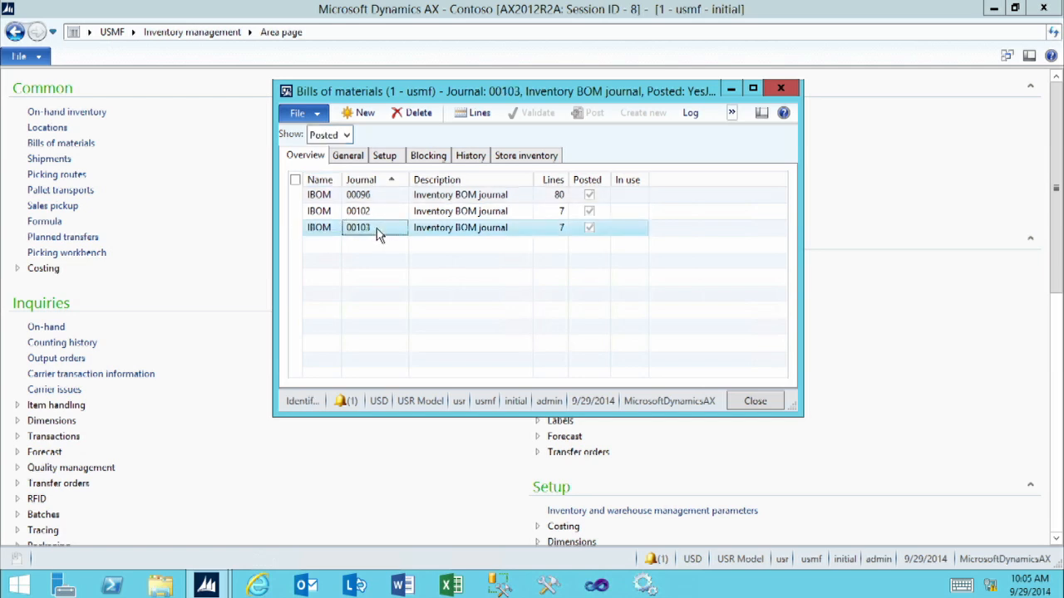
click(470, 113)
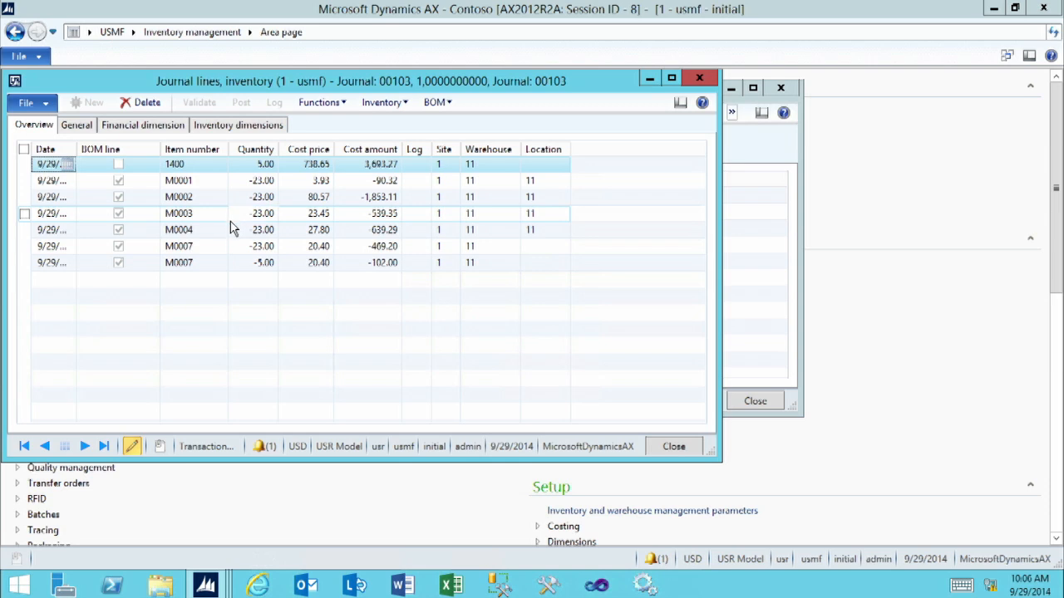
click(698, 79)
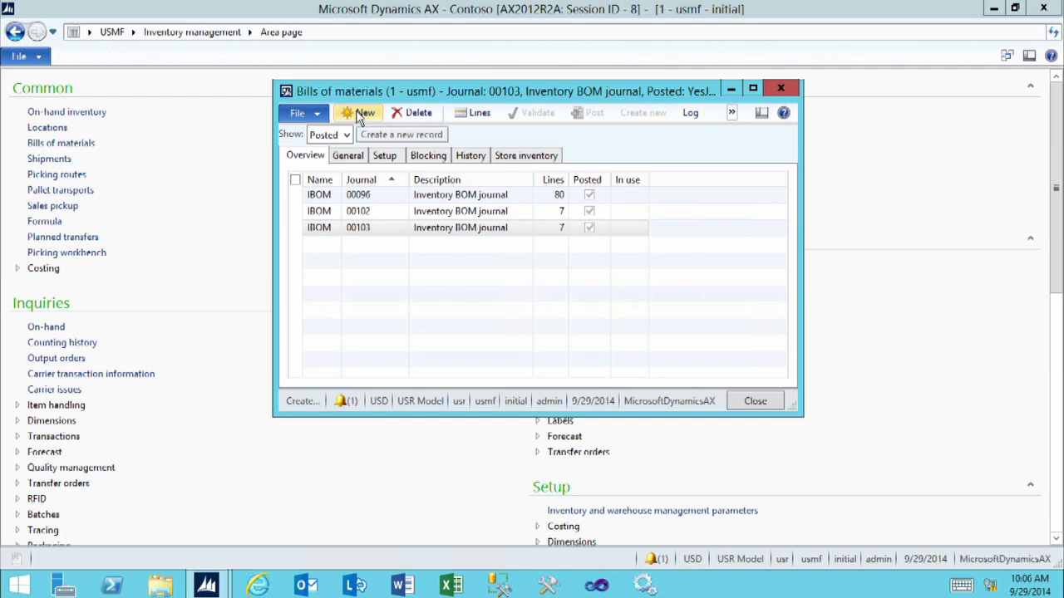
Show the open BOM journals and create a new journal with the name IBOM
click(346, 135)
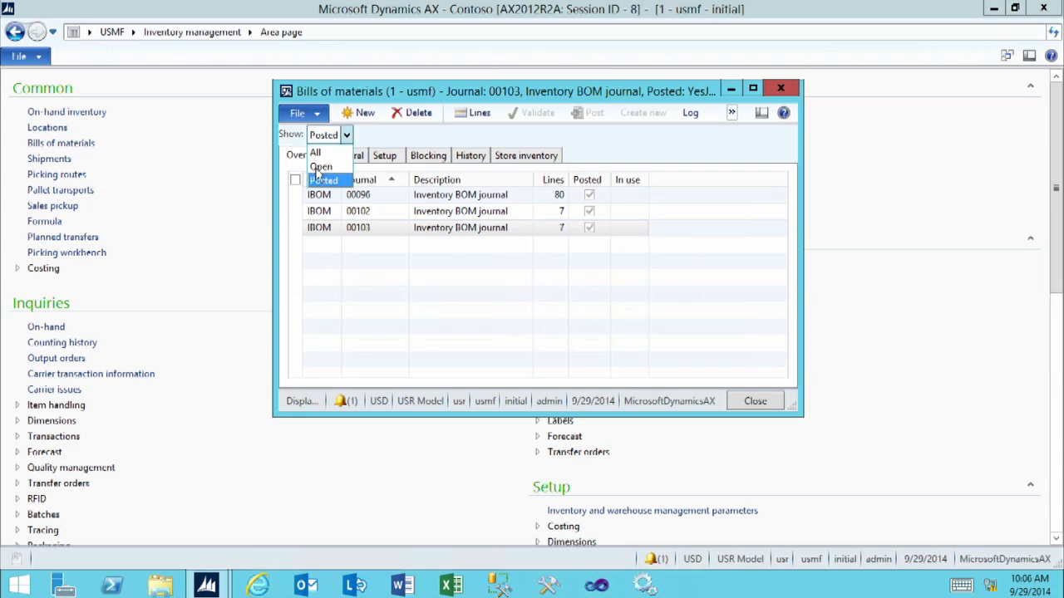
click(320, 167)
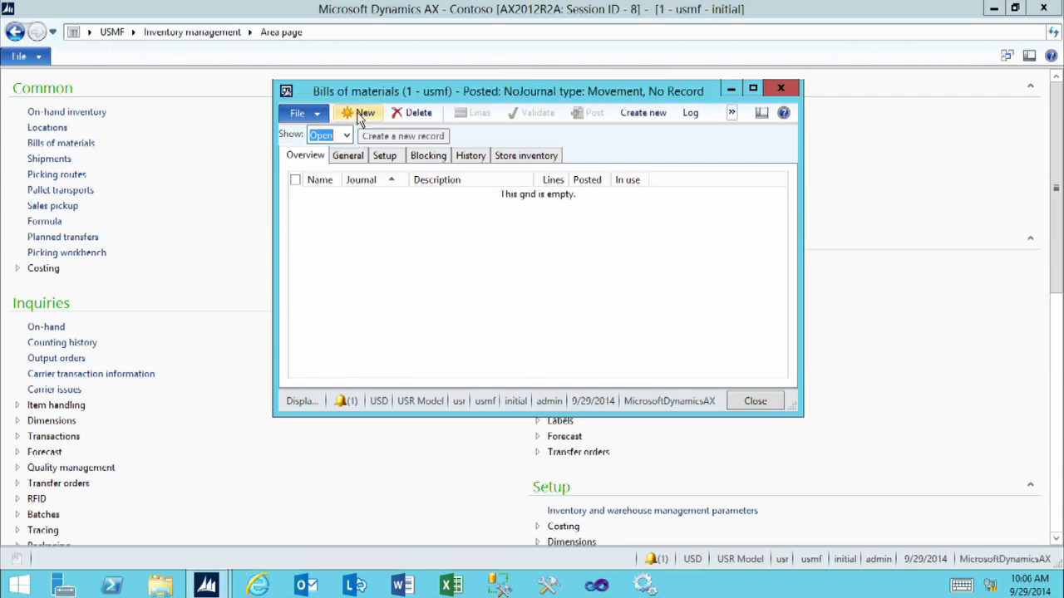
click(359, 114)
click(333, 197)
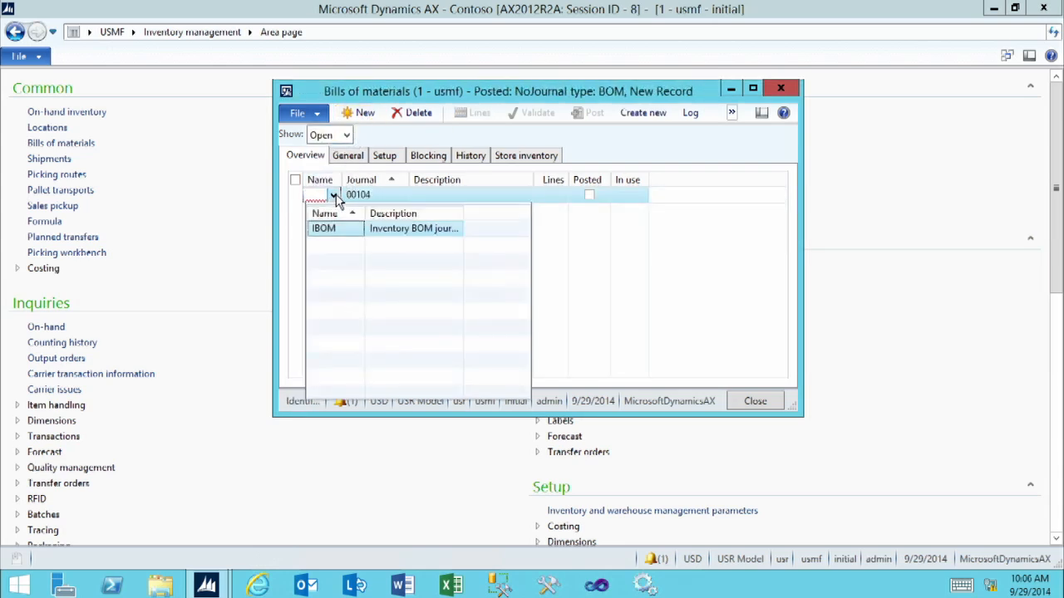
click(341, 235)
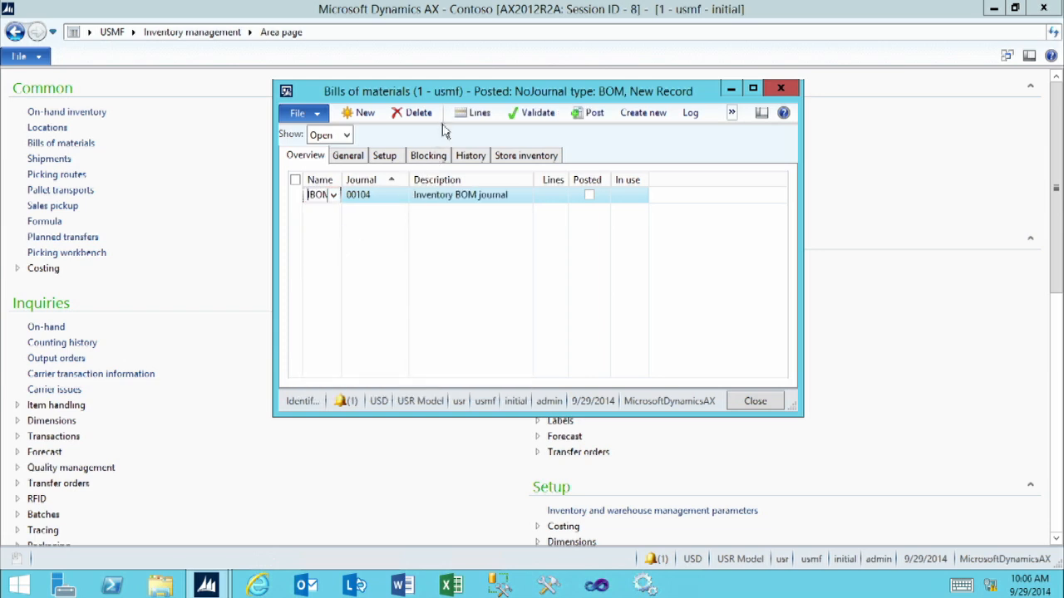
Add a line to the new BOM journal for item 1400 with a quantity of 10
click(472, 114)
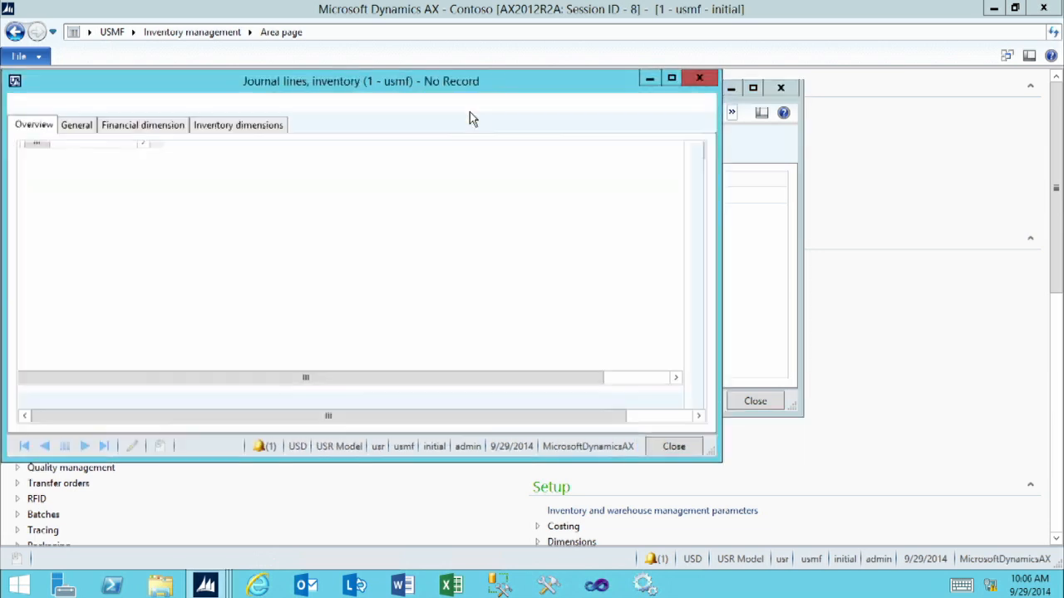
drag(429, 84, 579, 81)
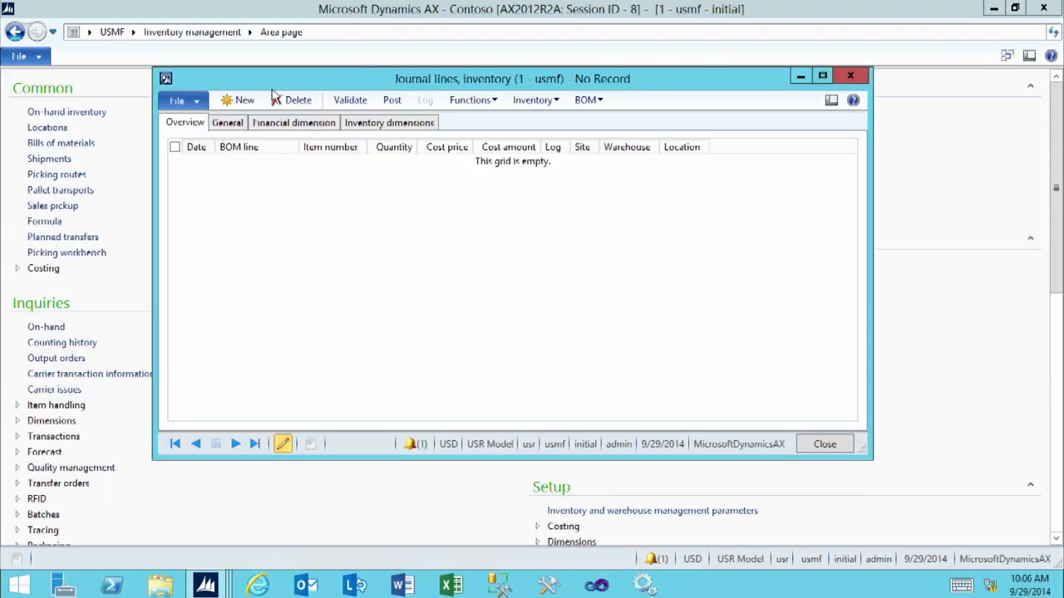
click(243, 100)
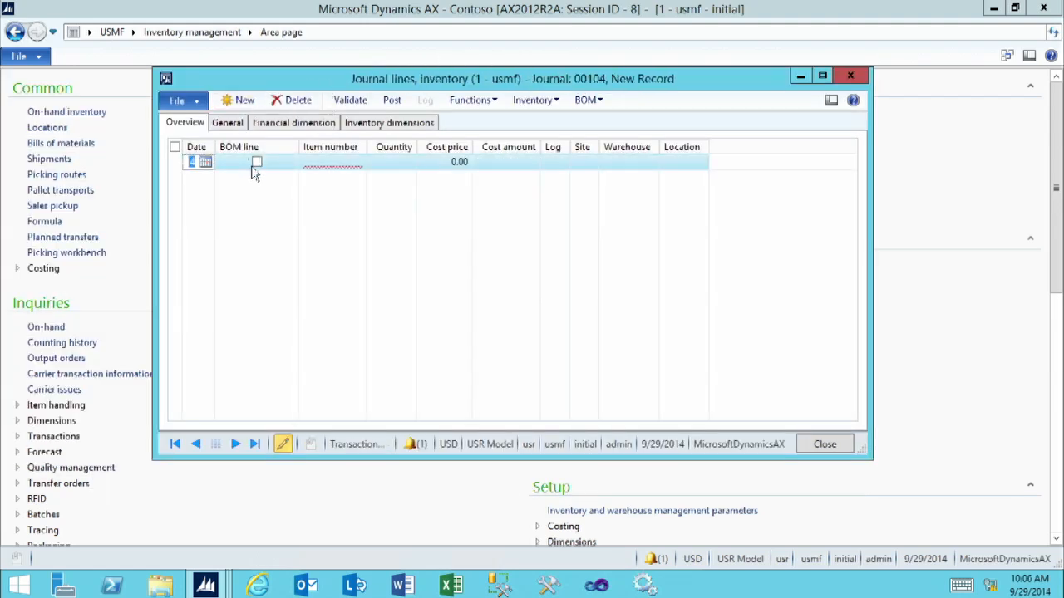
drag(216, 146, 266, 147)
click(375, 163)
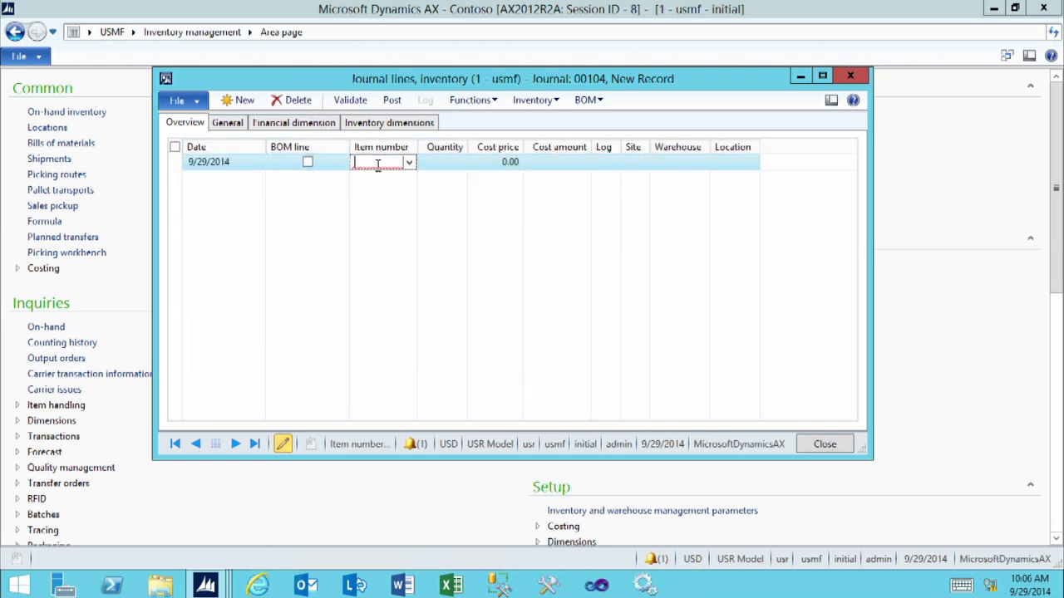
click(409, 162)
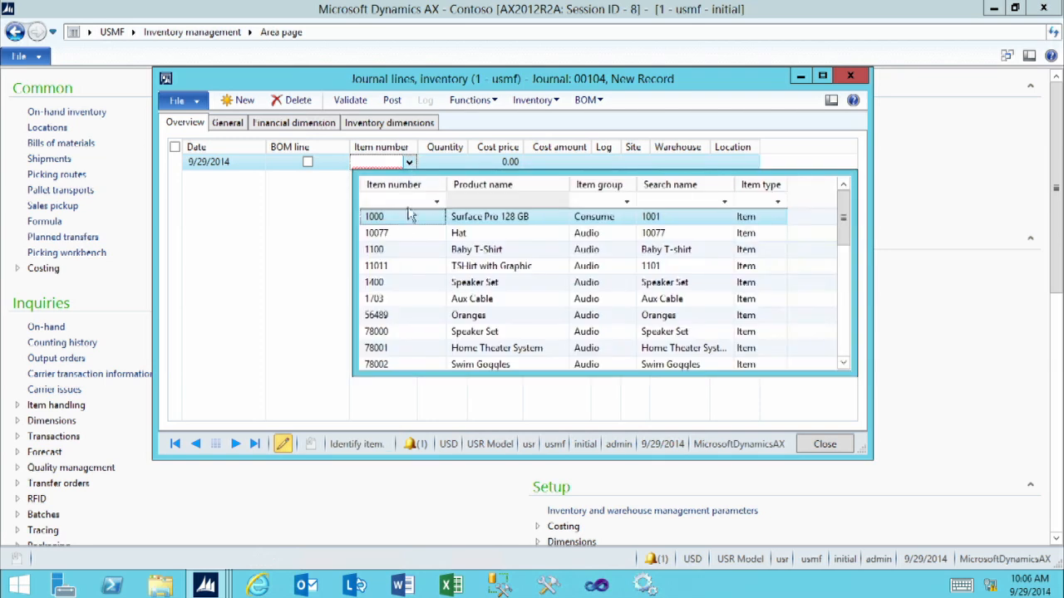
click(374, 283)
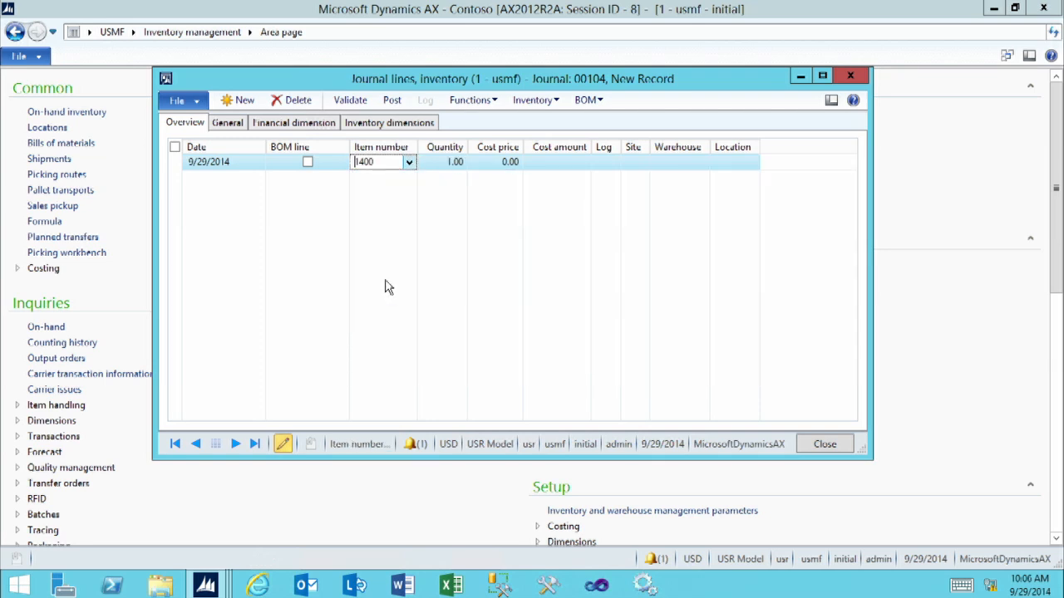
key(Tab)
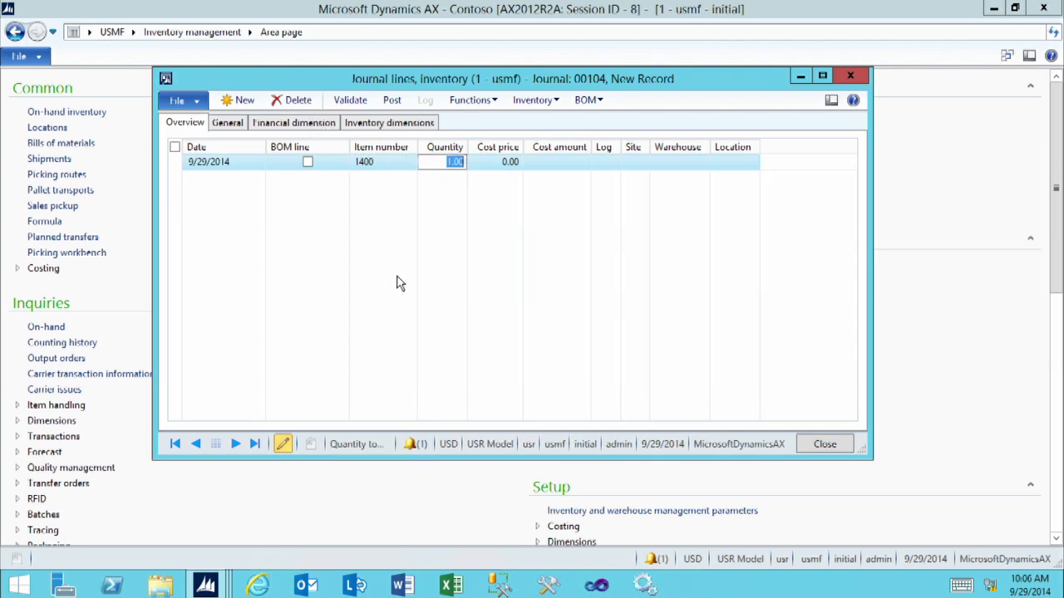
text(10)
key(Tab)
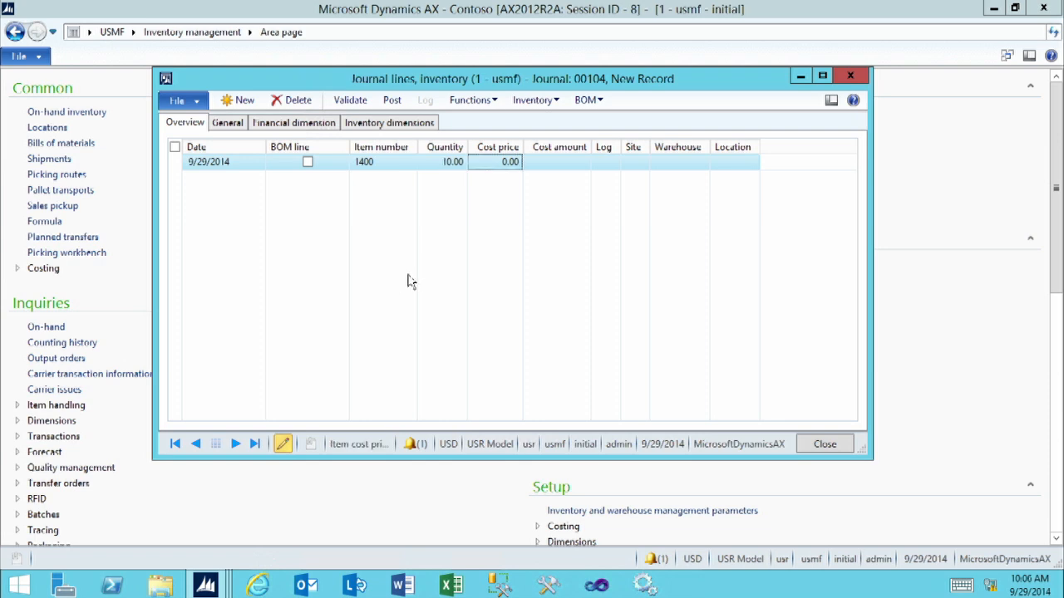
Set the site to 1 and the warehouse to 11 on the item 1400 journal line
key(ctrl+s)
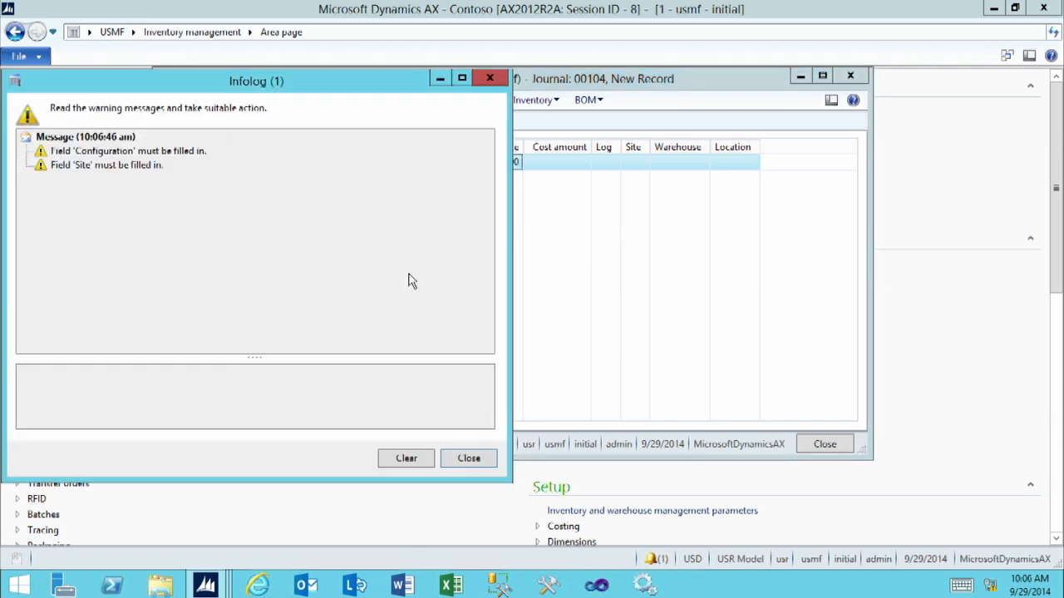
click(480, 468)
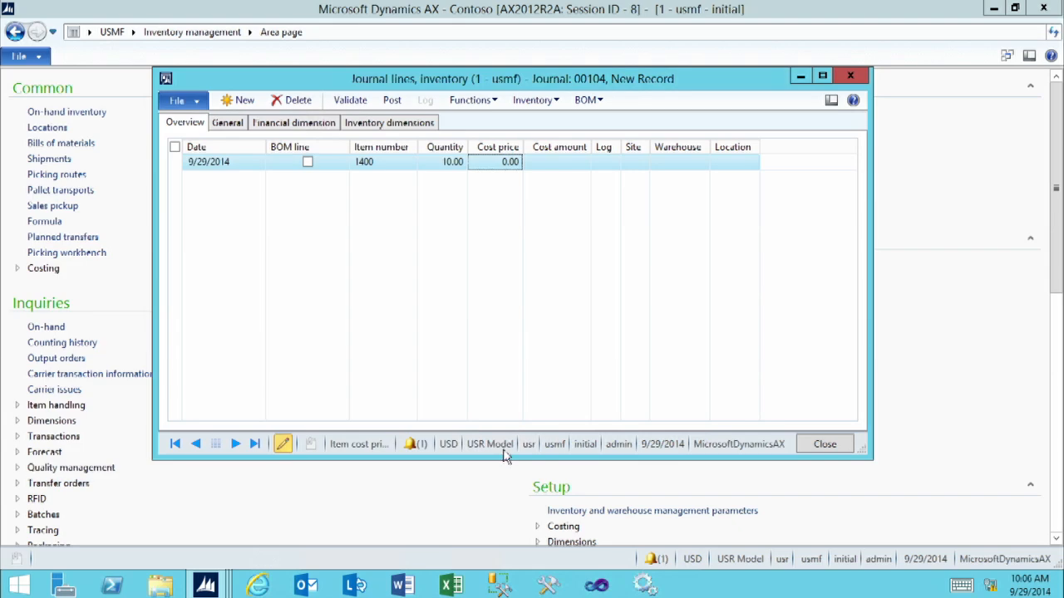
click(636, 162)
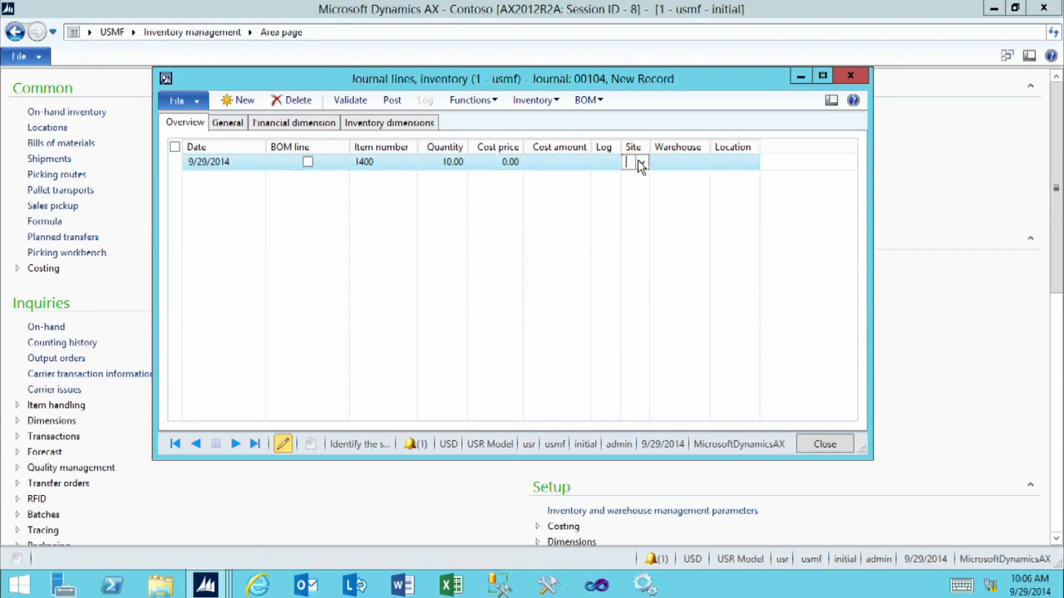
text(1)
key(Tab)
text(11)
key(Tab)
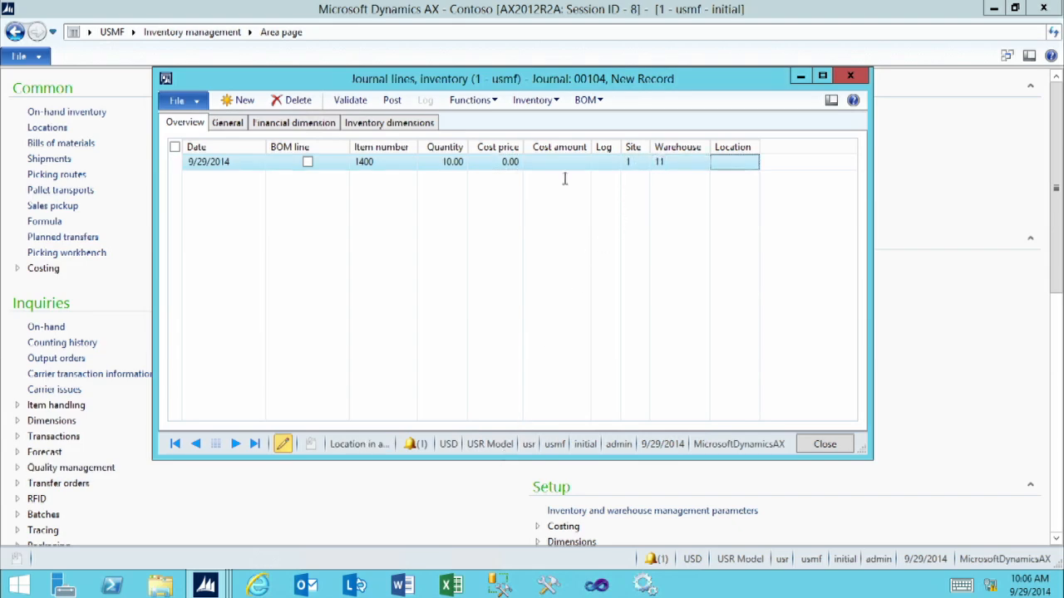
key(Tab)
Set the configuration inventory dimension of the item 1400 journal line to Standard and return to the line overview
click(383, 124)
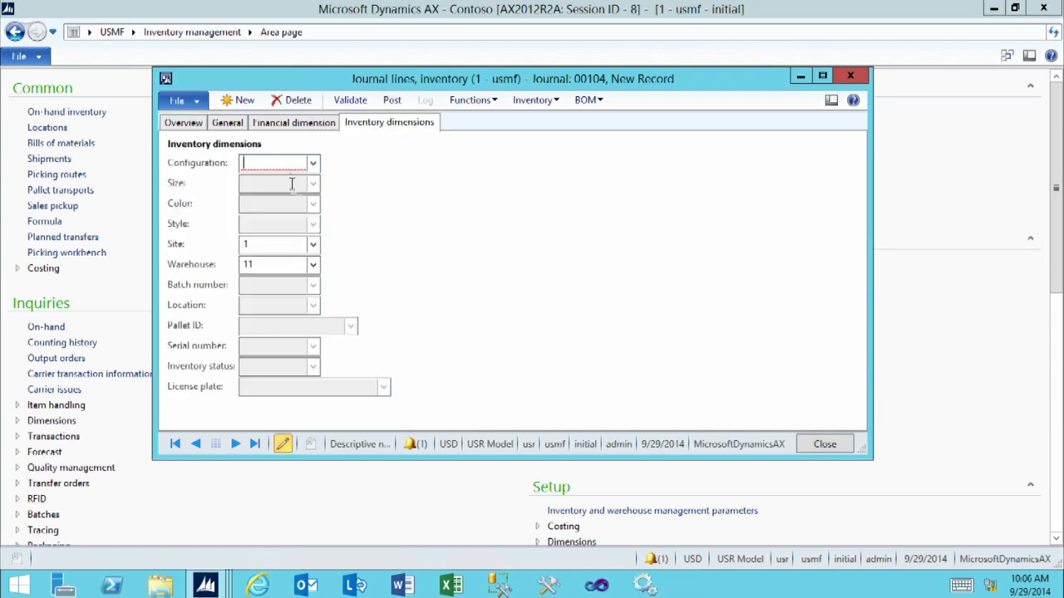
click(311, 162)
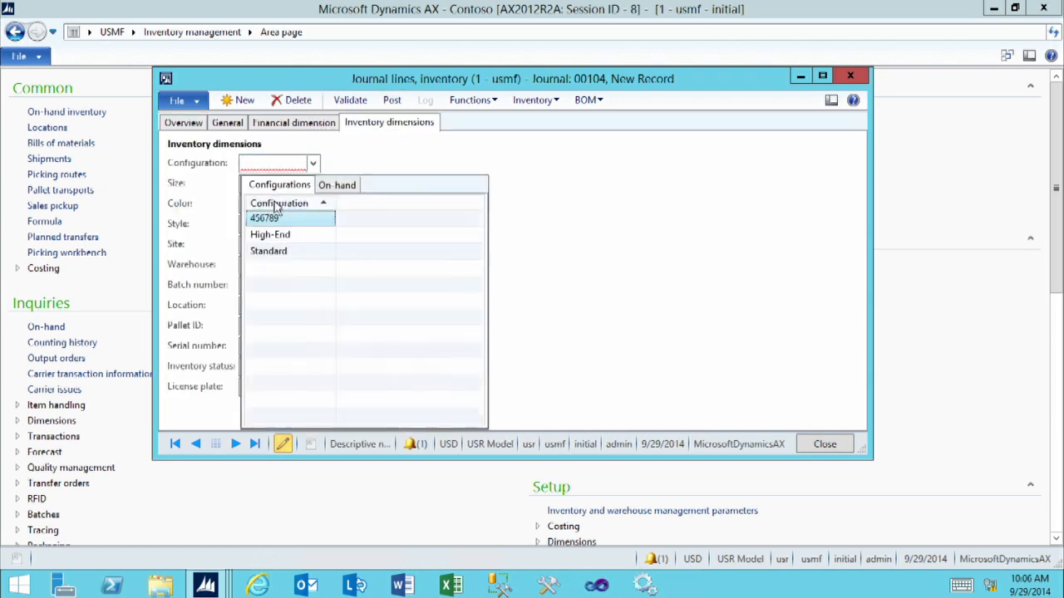
click(271, 251)
click(185, 122)
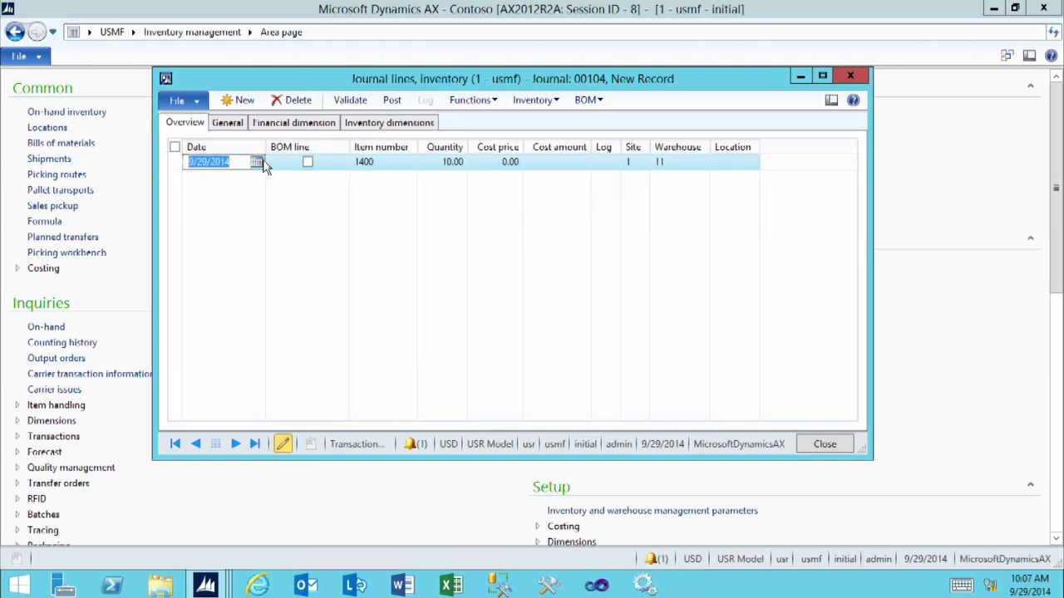
Add a second journal line as a BOM line for component item D0003, StandardSpeaker
key(ctrl+n)
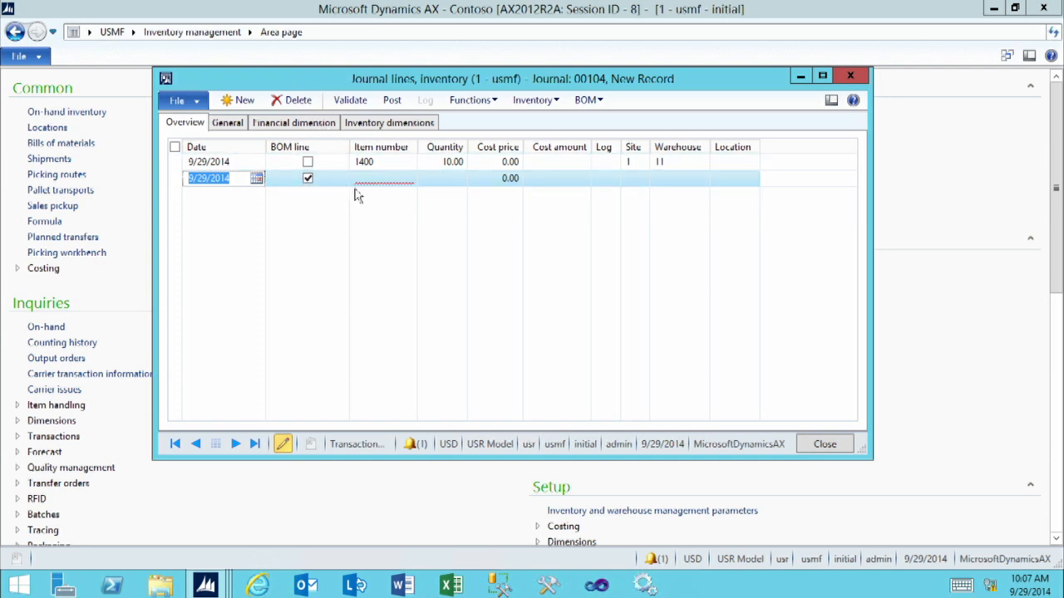
key(Tab)
key(Tab)
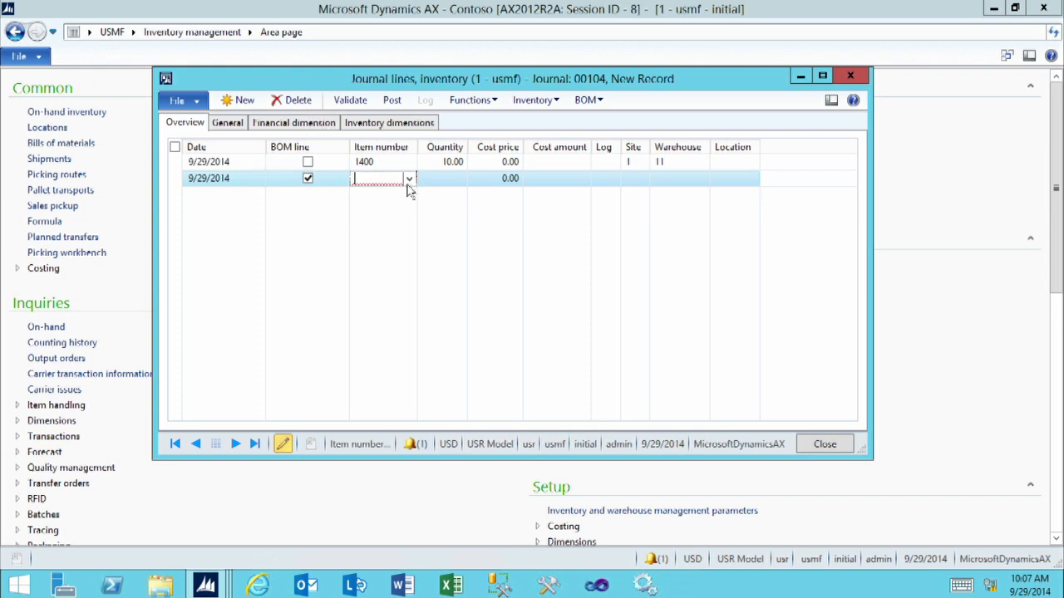
click(409, 179)
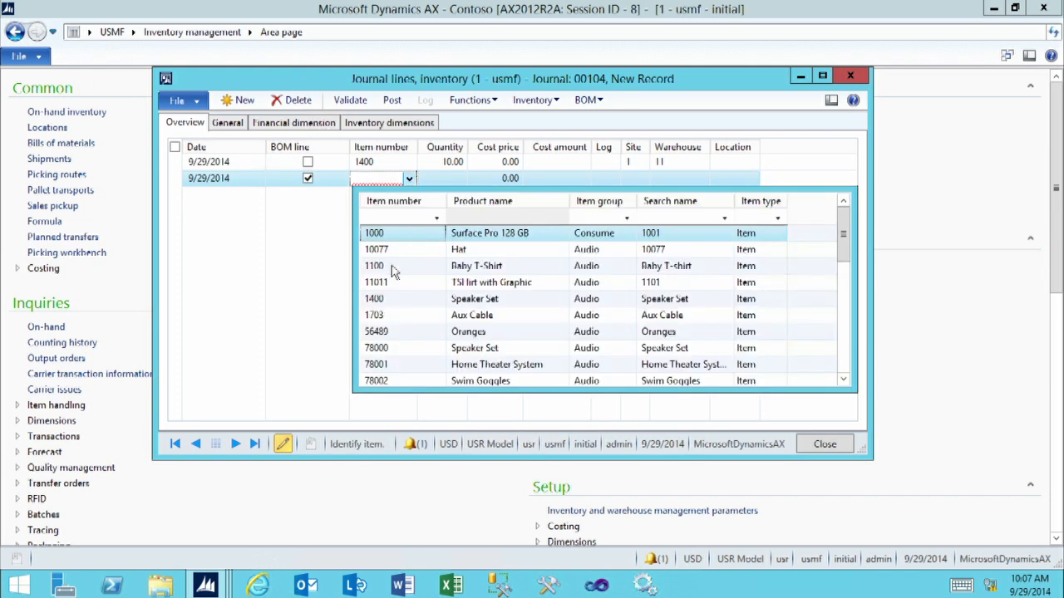
scroll(385, 354, down, 1)
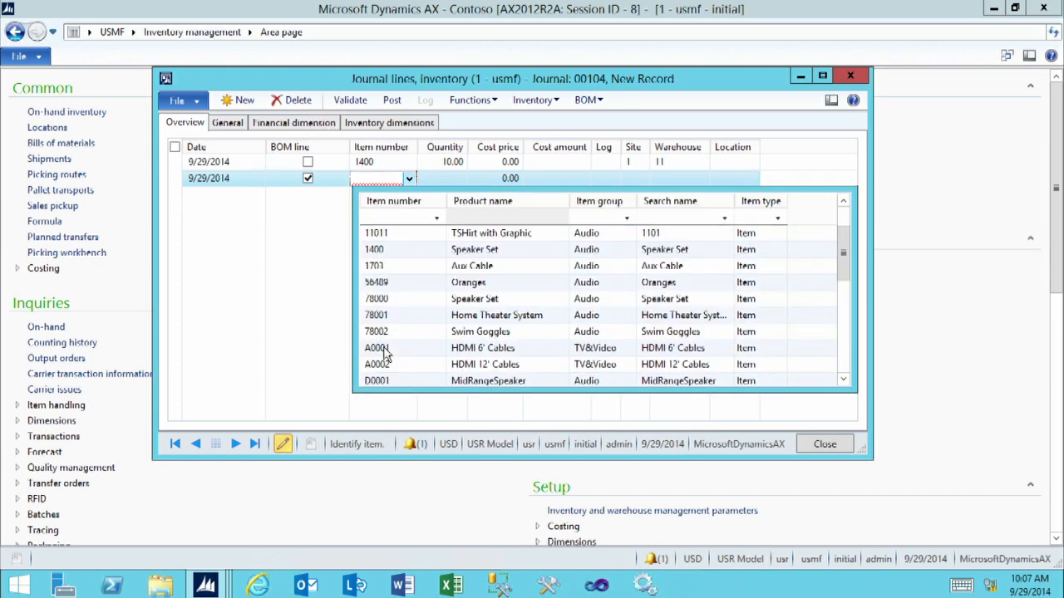
scroll(385, 354, down, 1)
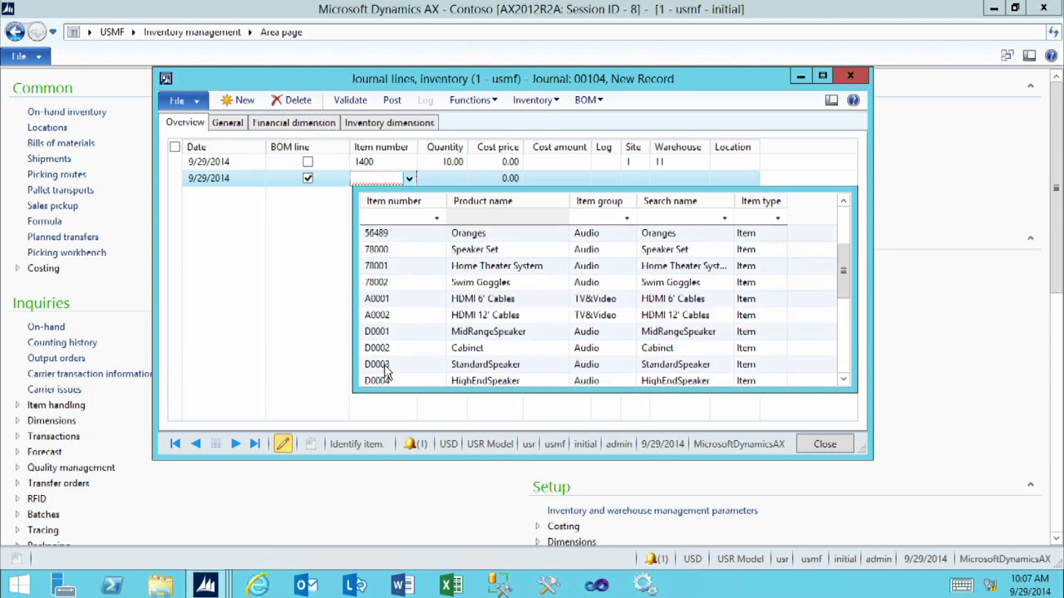
click(384, 365)
key(Tab)
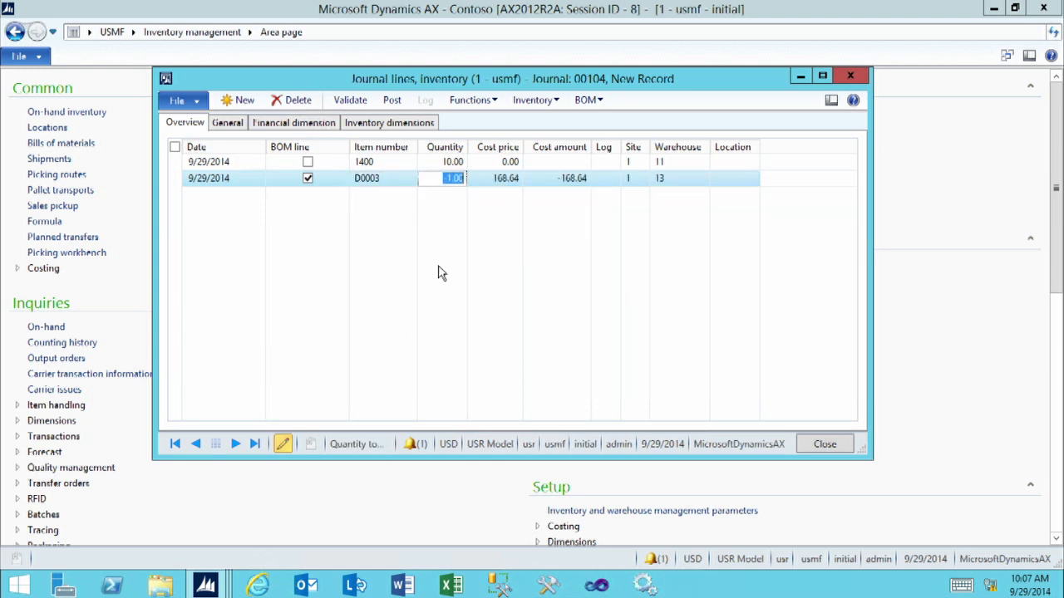
Set the quantity of the D0003 BOM line to -3
key(BackSpace)
key(Tab)
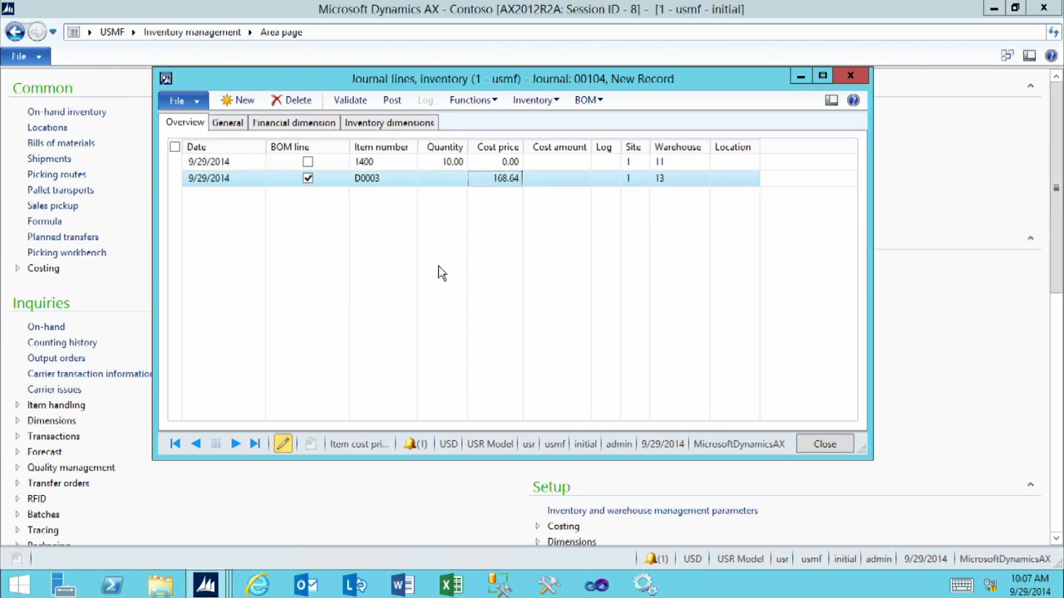
key(shift+Tab)
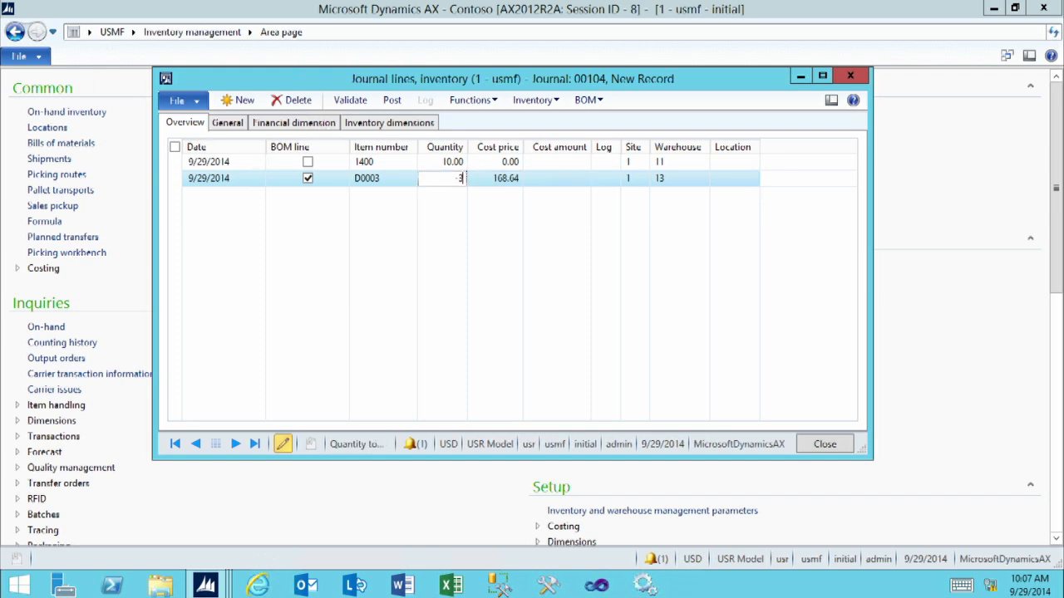
text(-3)
key(Tab)
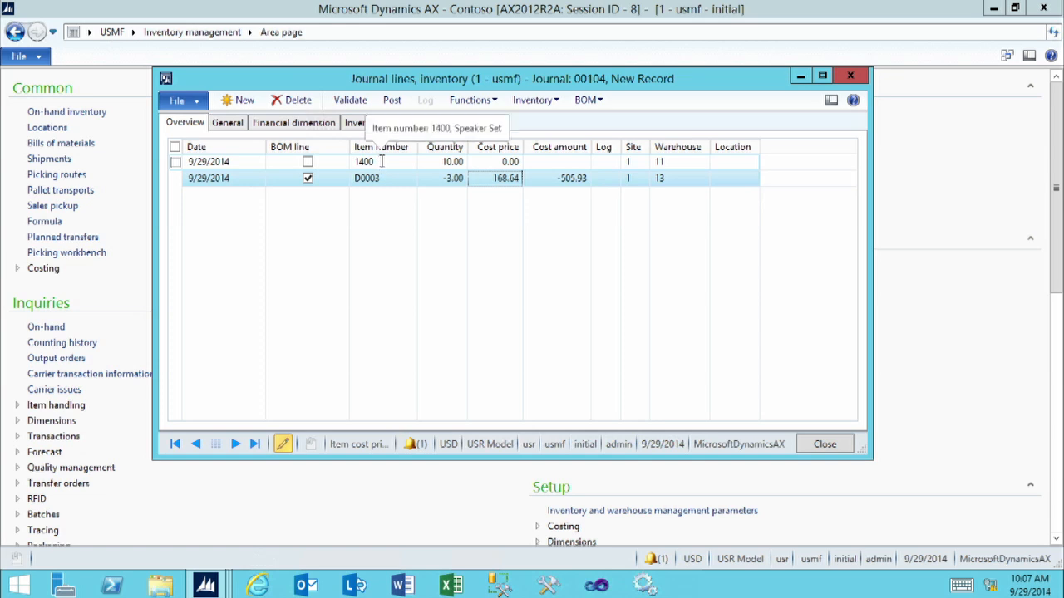
Delete the dependent D0003 line and the item 1400 line from the journal, confirming each deletion
click(175, 147)
click(278, 105)
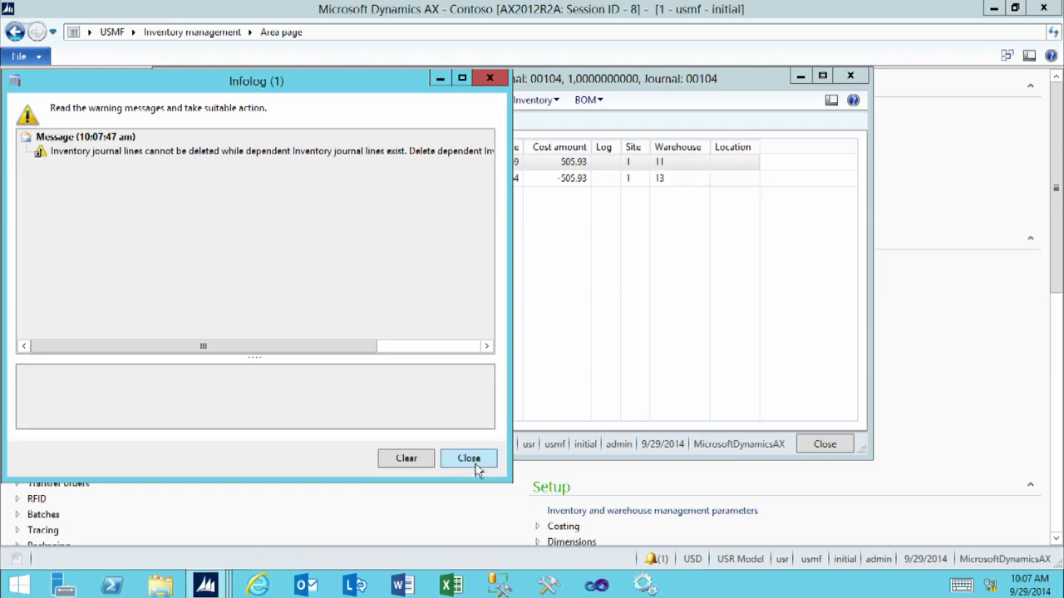
click(472, 462)
click(308, 178)
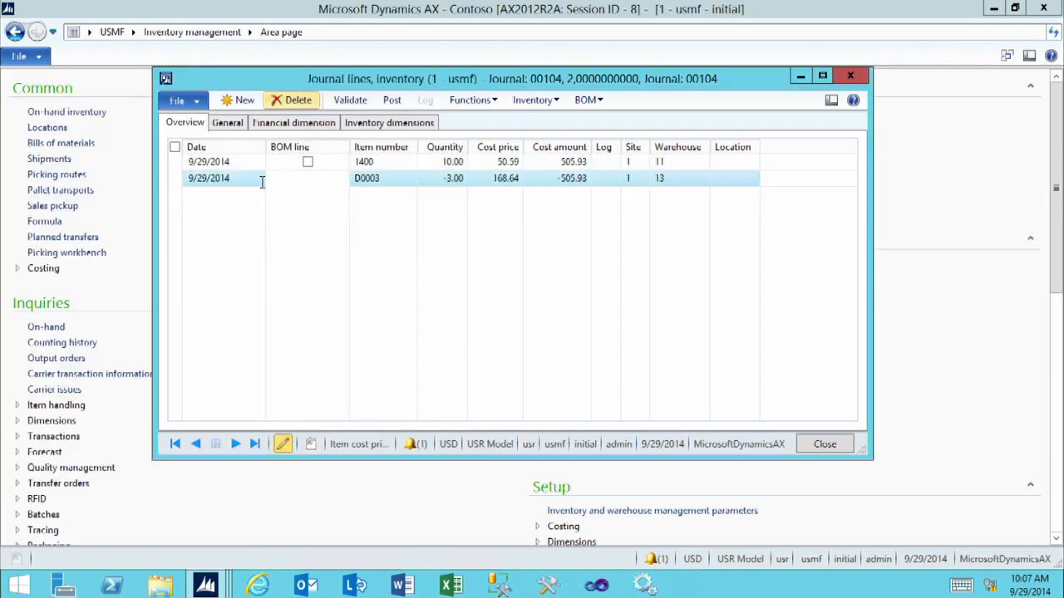
click(292, 102)
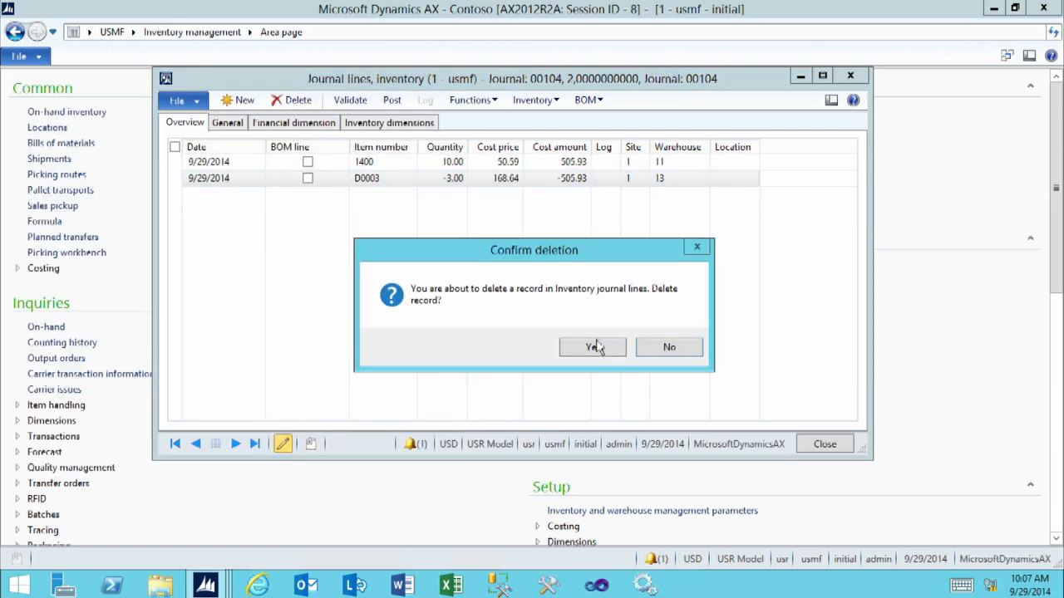
click(595, 344)
click(306, 103)
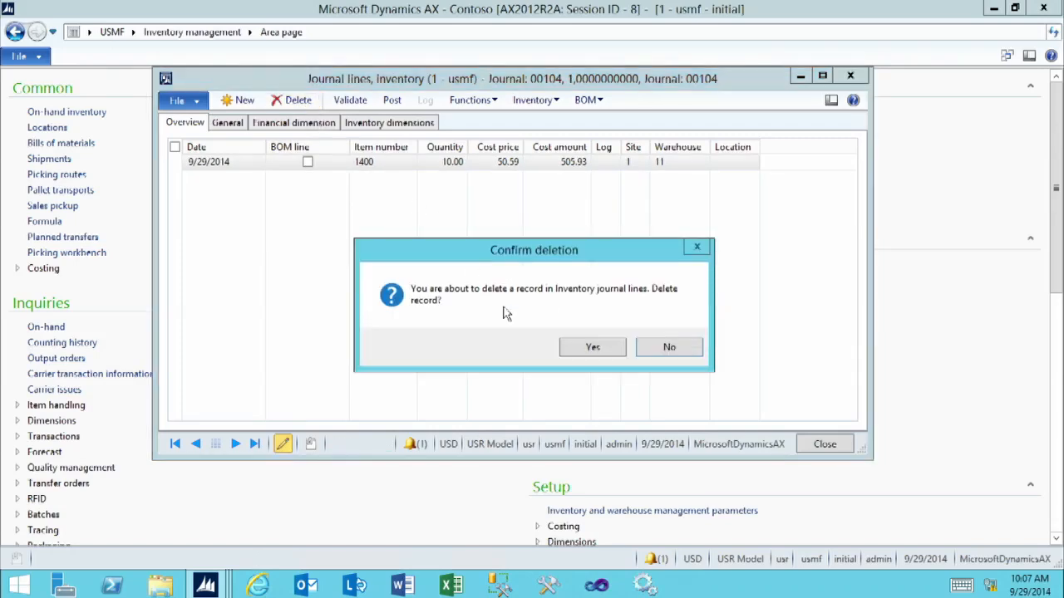
click(591, 348)
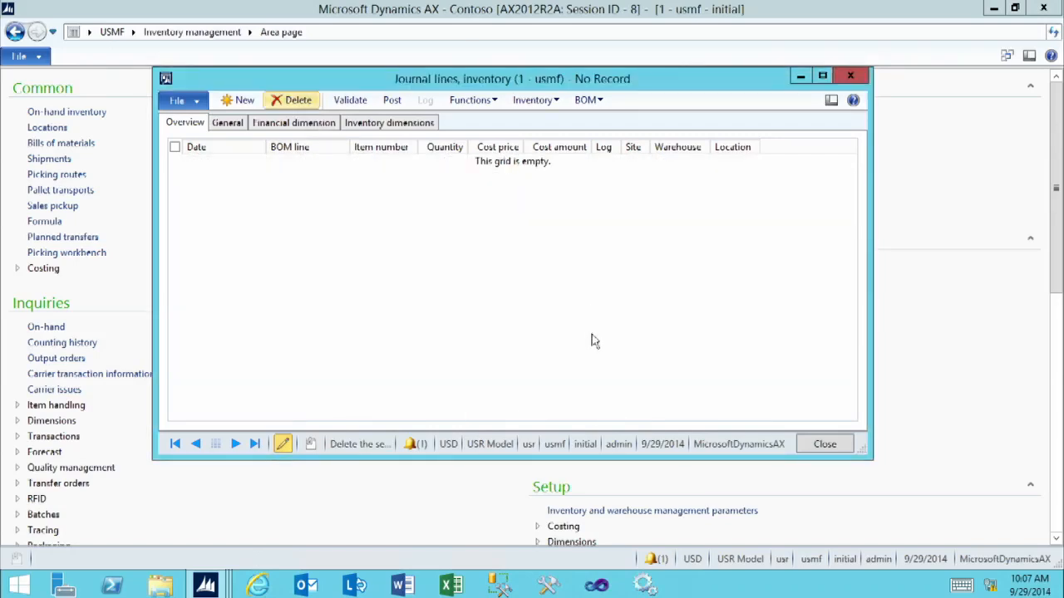
Start Report as finished from the empty journal and add a line for item 1400 at site 1, warehouse 11
click(587, 106)
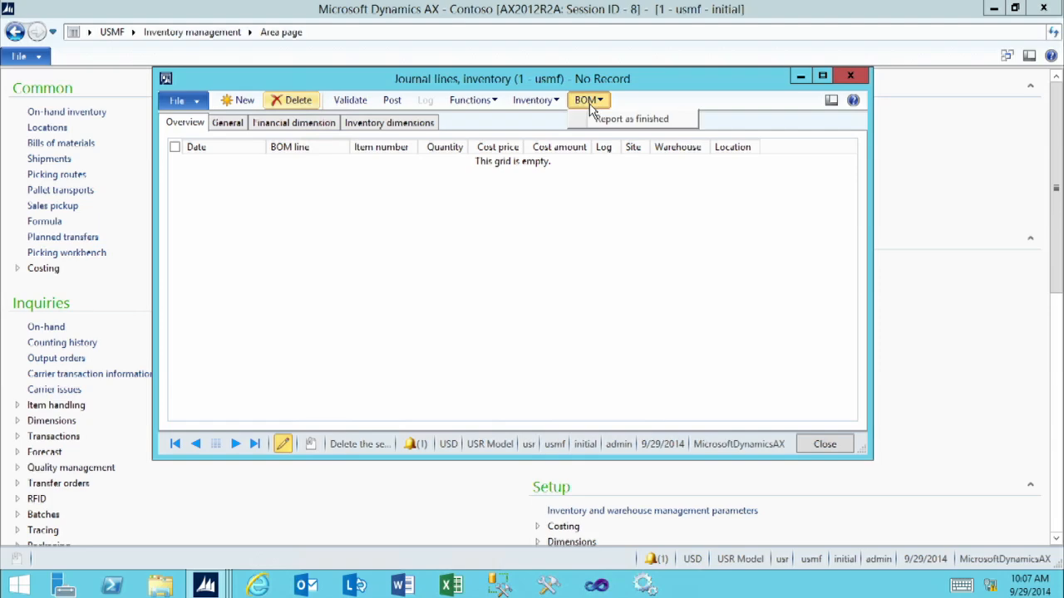
click(615, 121)
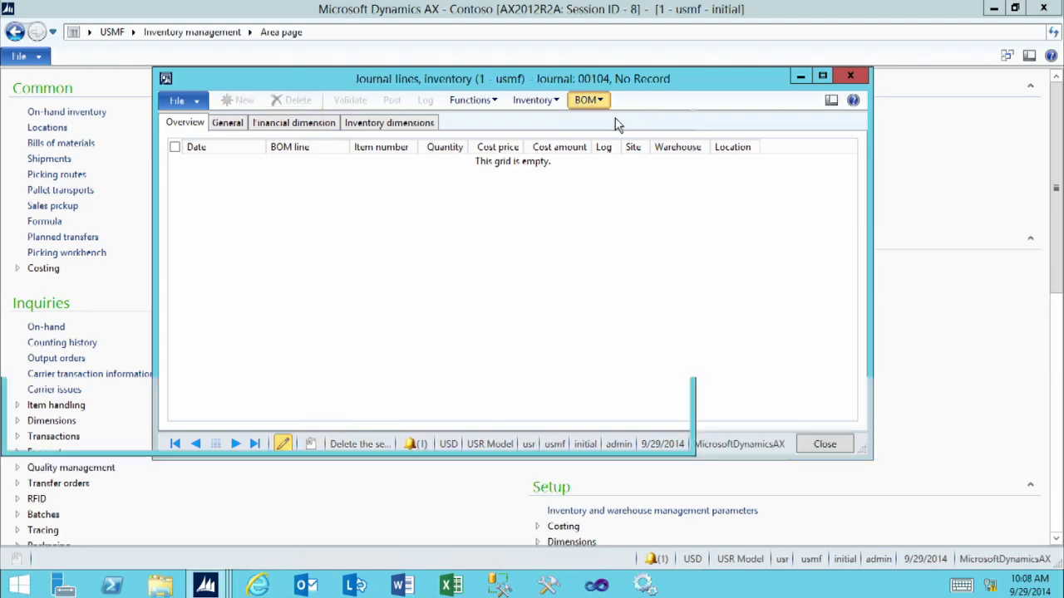
drag(298, 83, 481, 135)
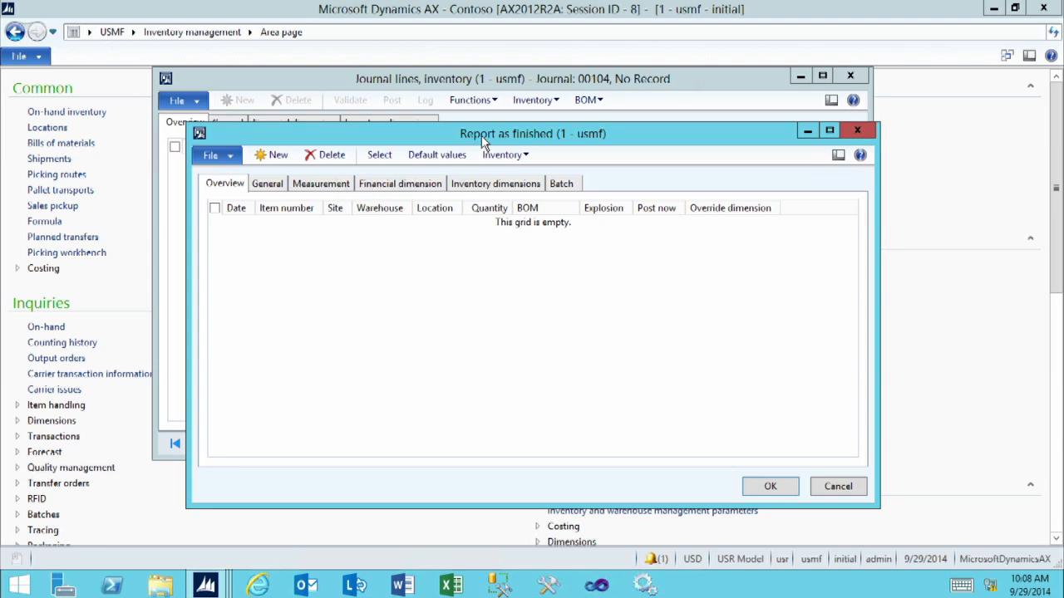
click(276, 158)
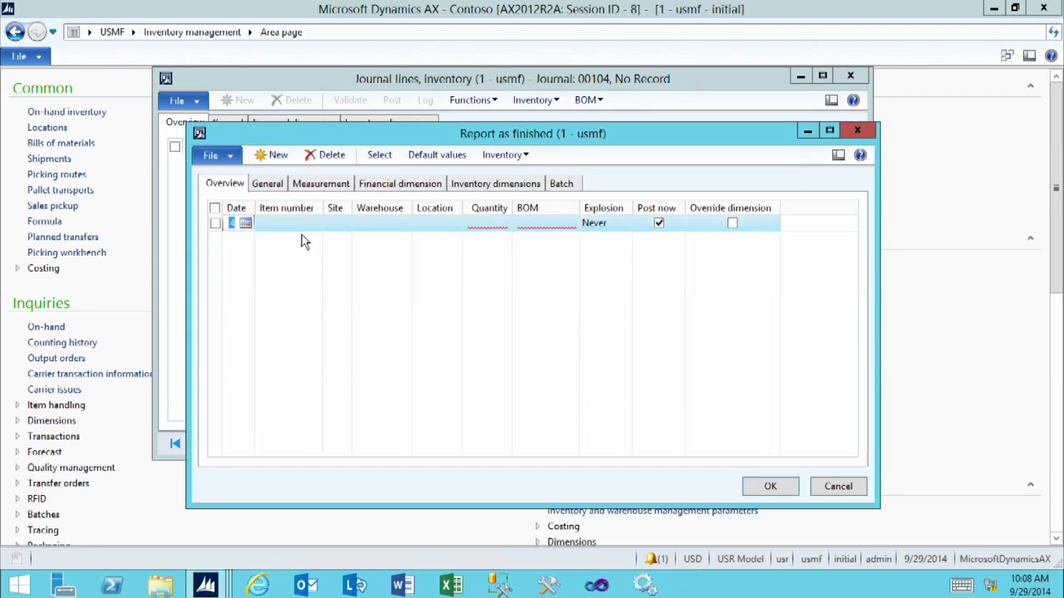
key(Tab)
text(1)
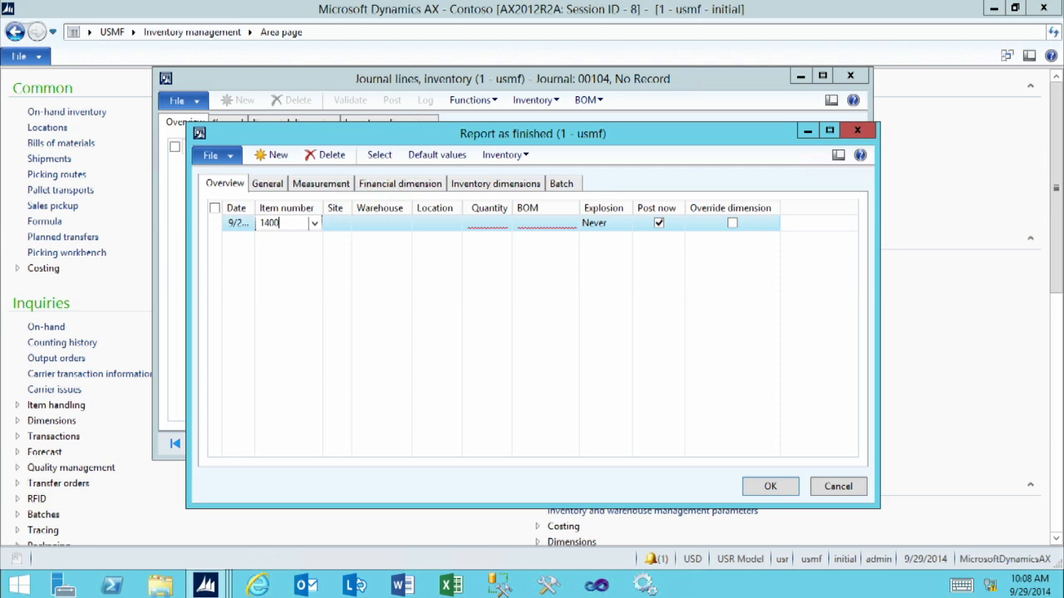
key(Tab)
text(1)
key(Tab)
text(11)
key(Tab)
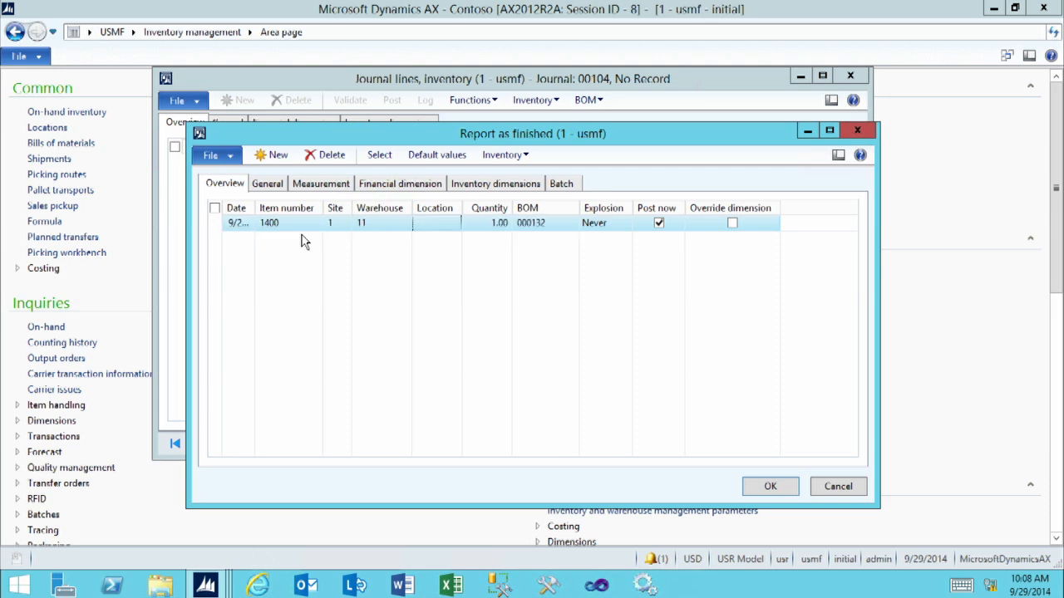
Set the report-as-finished quantity to 10 and change the line's Explosion option so that the BOM is exploded
key(Tab)
text(10)
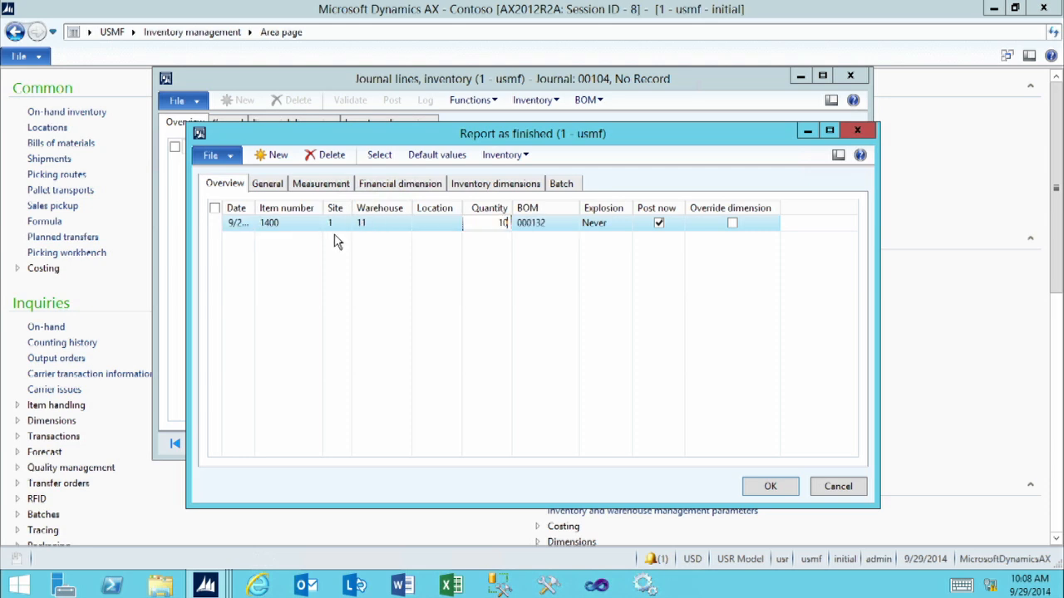
key(Tab)
click(619, 222)
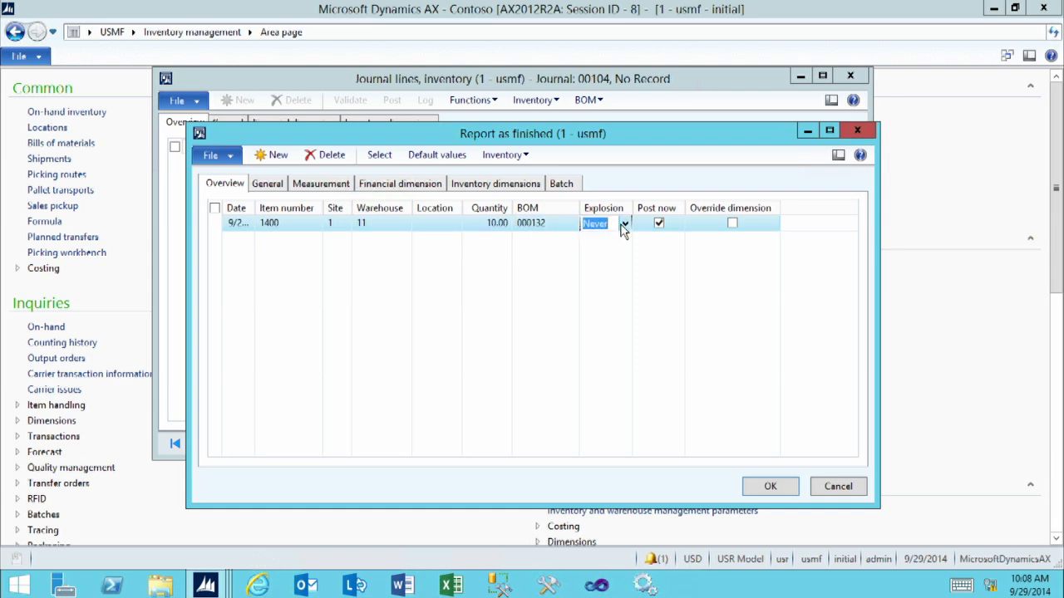
click(625, 223)
click(608, 253)
Set the configuration dimension to Standard, run the report as finished, and dismiss the posting message
click(479, 186)
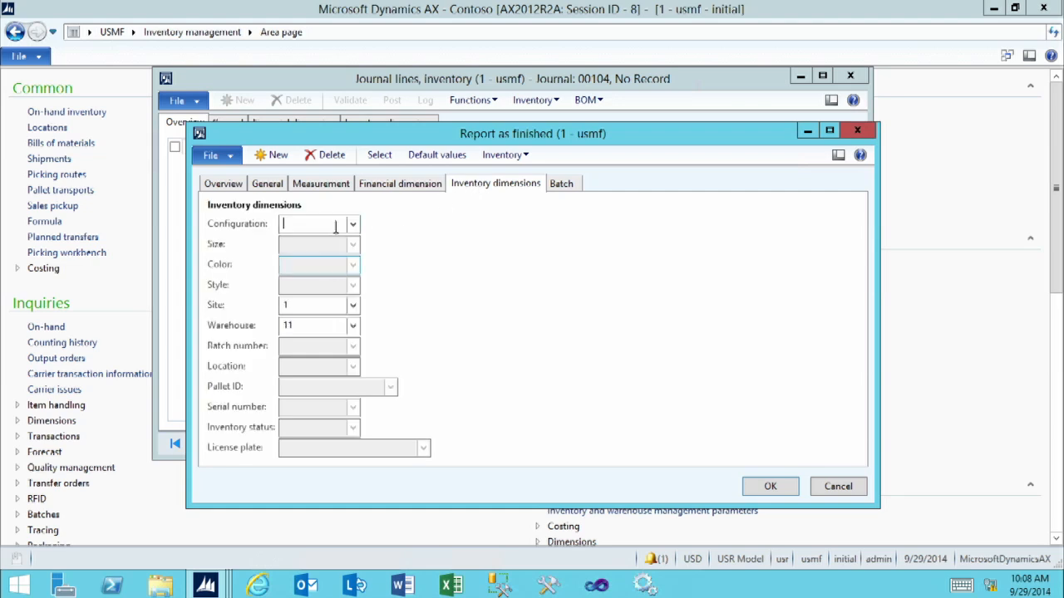
click(353, 225)
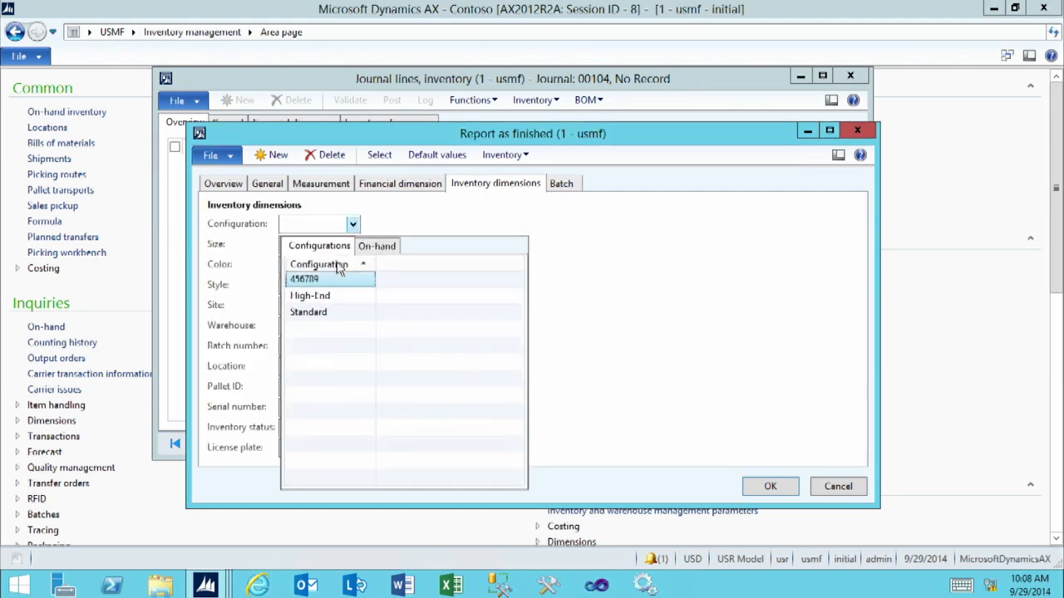
click(323, 312)
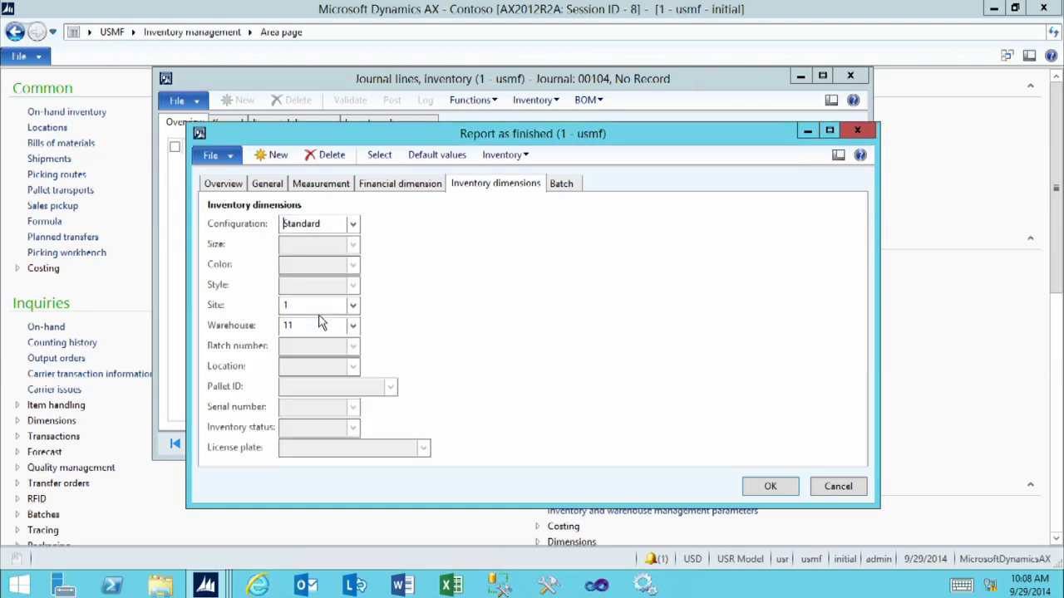
click(771, 487)
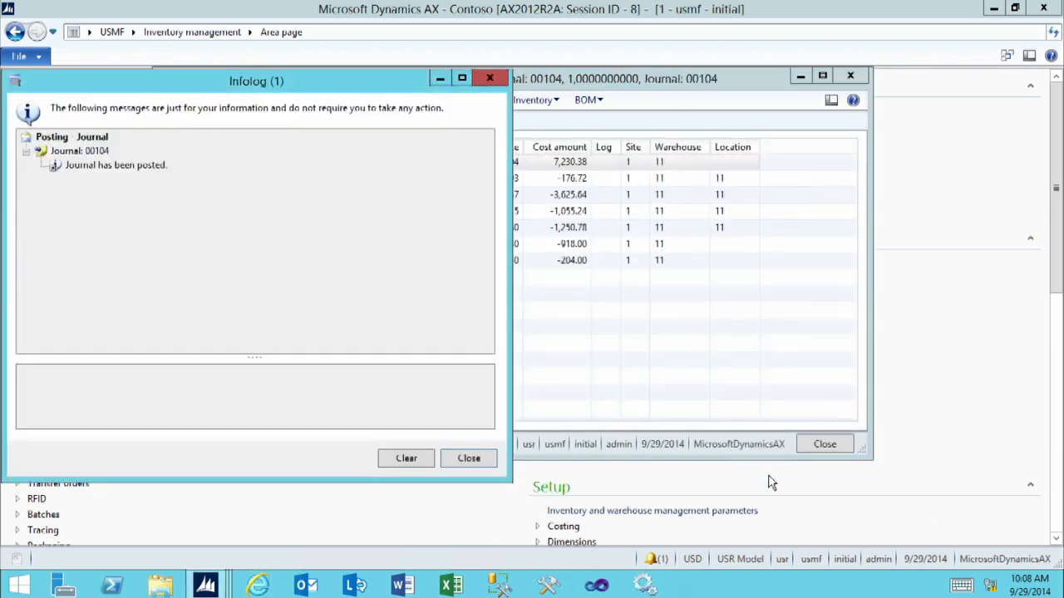
click(468, 458)
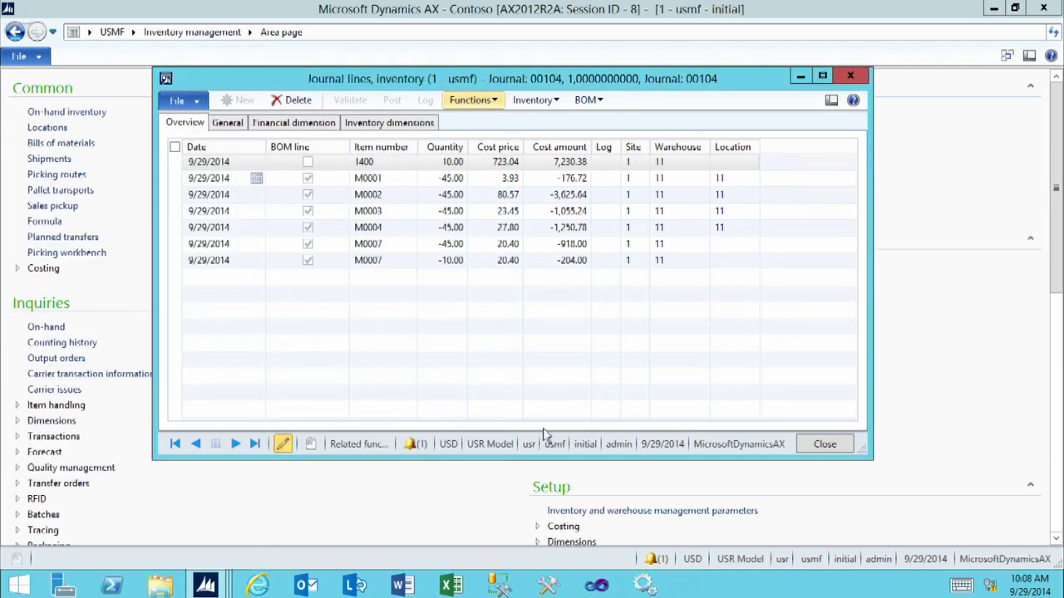